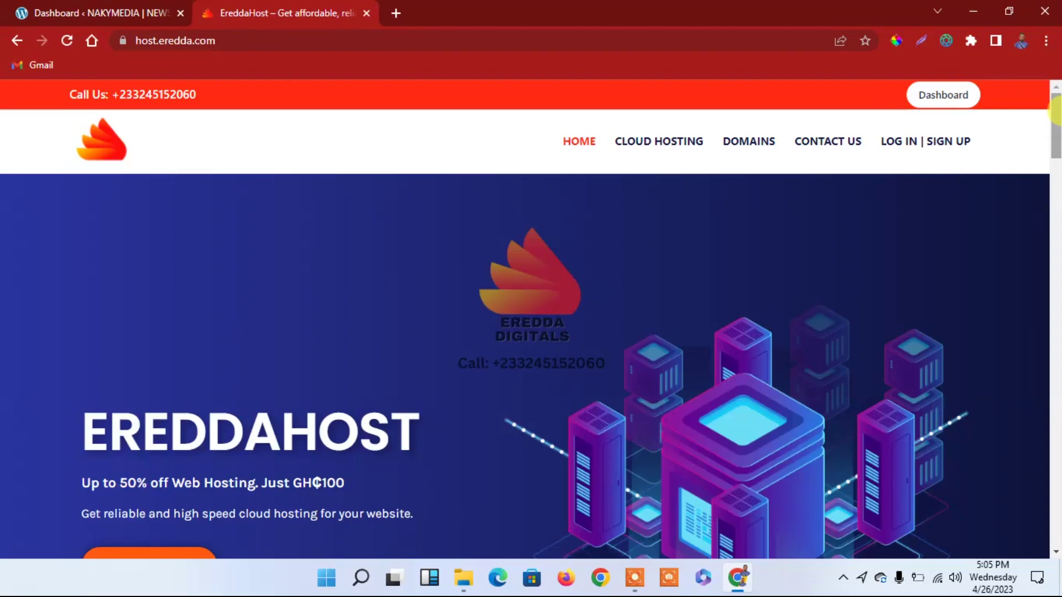
Switch Chrome to the 'Dashboard ‹ NAKYMEDIA' WordPress admin tab
{"action": "mouse_move", "coordinate": [1056, 110]}
{"action": "left_mouse_down"}
{"action": "mouse_move", "coordinate": [1056, 246]}
{"action": "mouse_move", "coordinate": [1056, 111]}
{"action": "left_mouse_up"}
{"action": "left_click", "coordinate": [88, 7]}
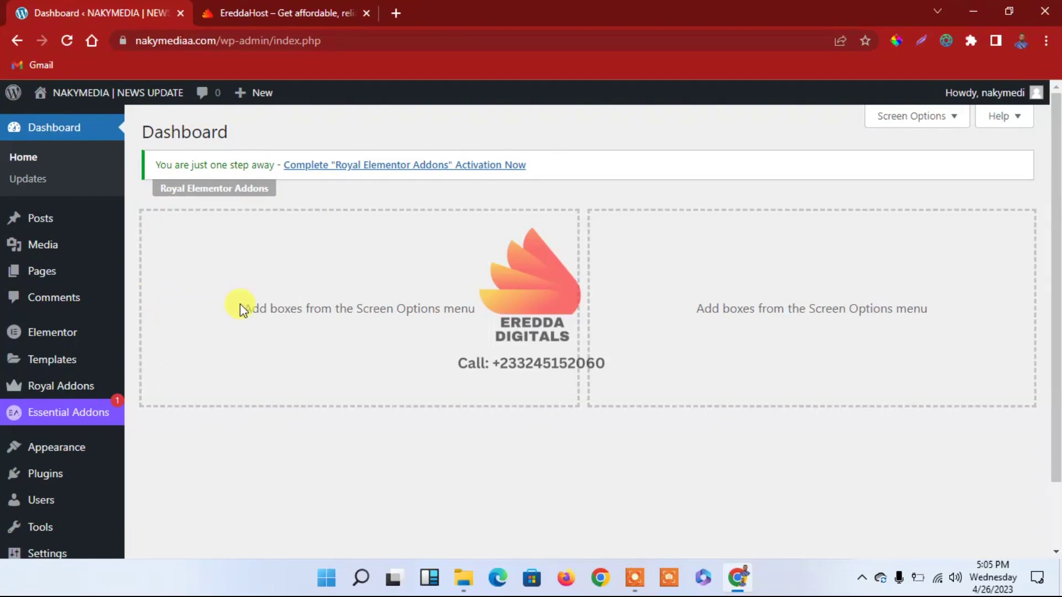
Create a new post titled 'How to Create Professional Website'
{"action": "mouse_move", "coordinate": [48, 221]}
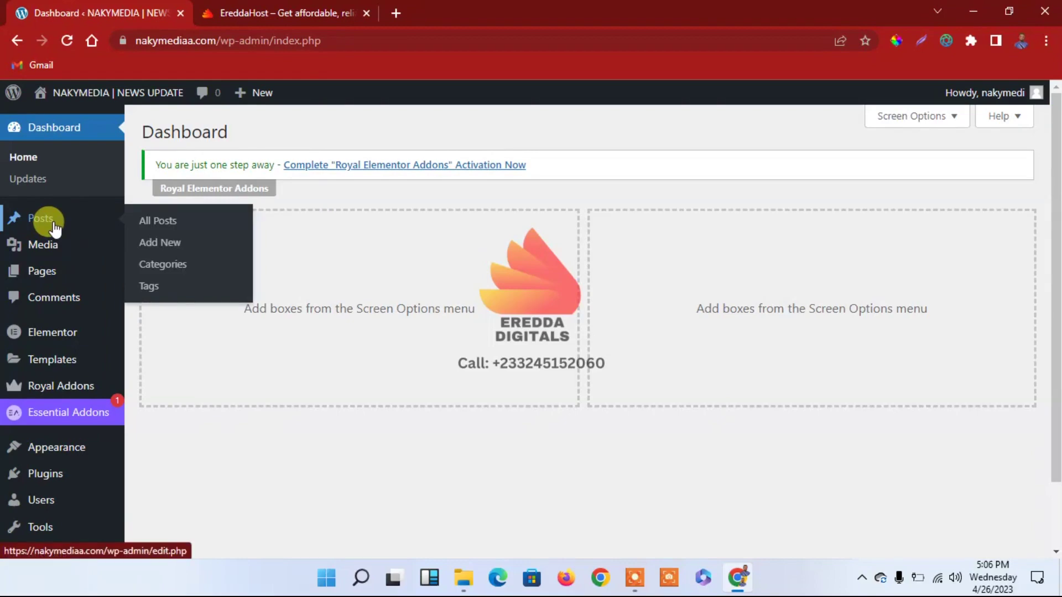
{"action": "left_click", "coordinate": [170, 245]}
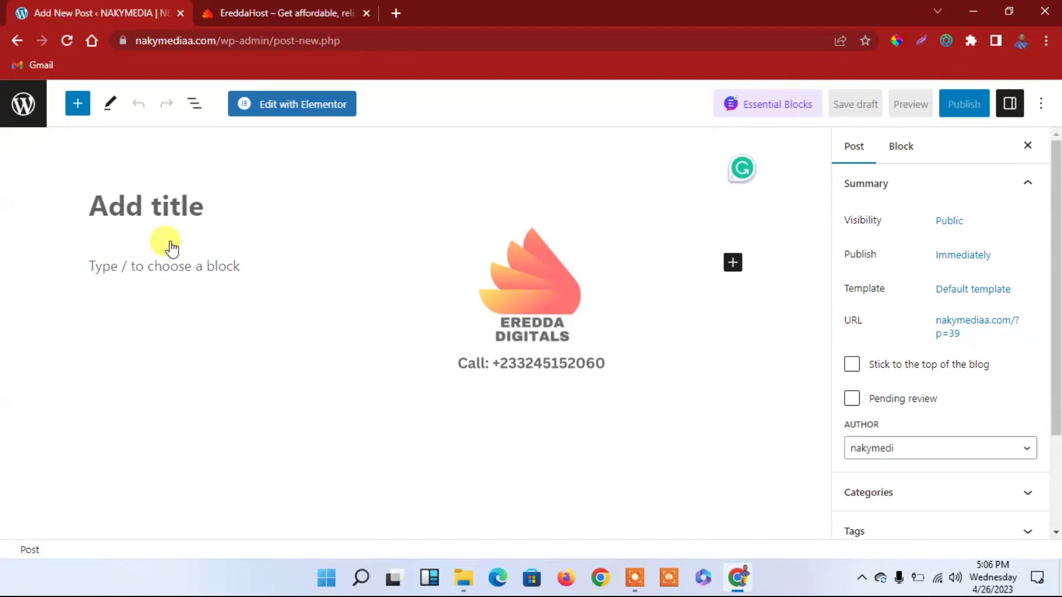
{"action": "type", "text": "H"}
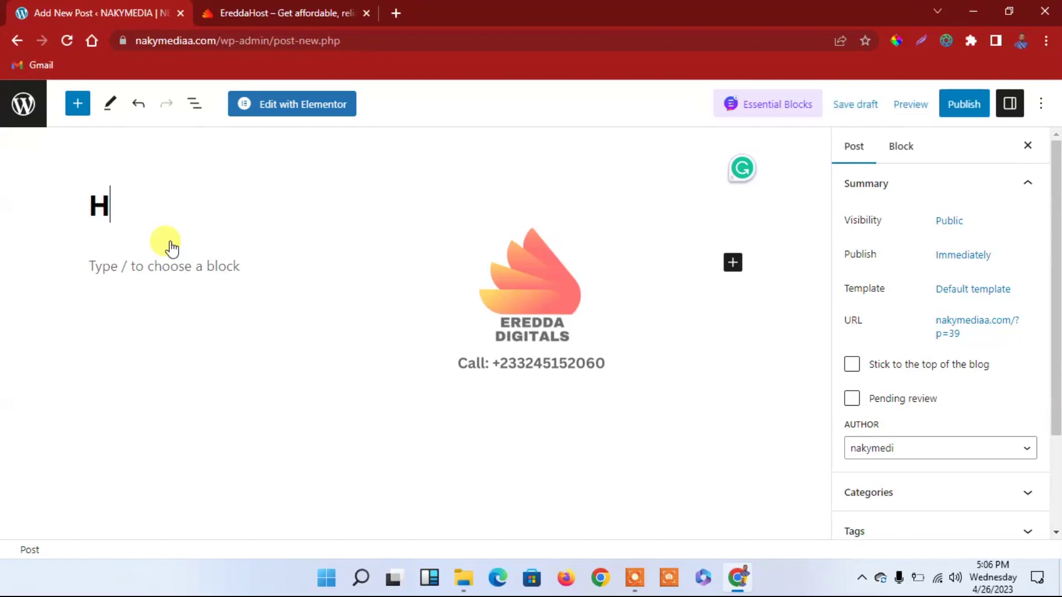
{"action": "type", "text": "ow to create"}
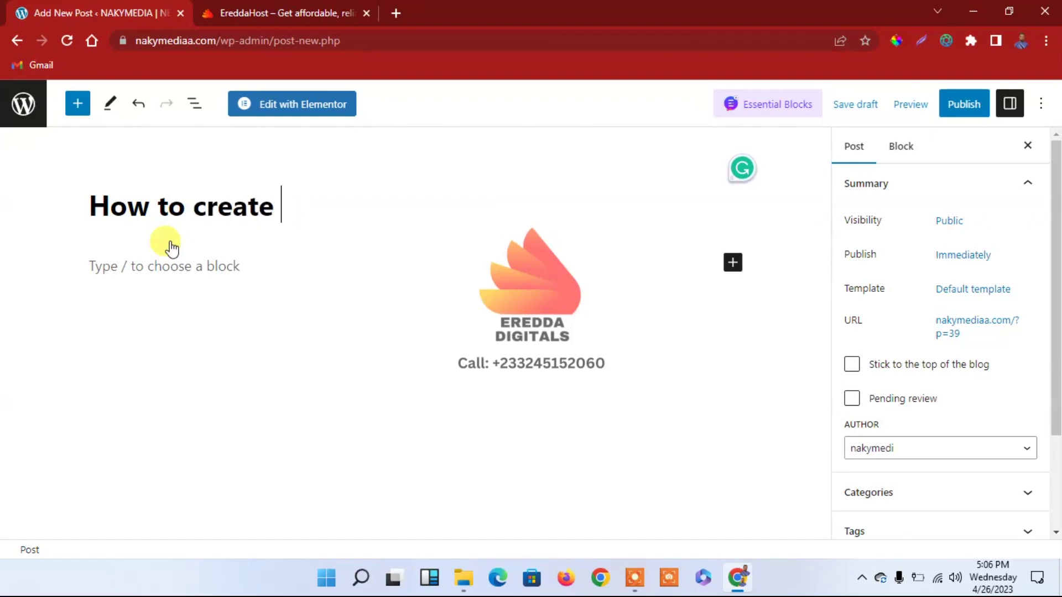
{"action": "key", "text": "BackSpace"}
{"action": "key", "text": "BackSpace"}
{"action": "key", "text": "BackSpace"}
{"action": "key", "text": "BackSpace"}
{"action": "key", "text": "BackSpace"}
{"action": "key", "text": "BackSpace"}
{"action": "type", "text": "Create"}
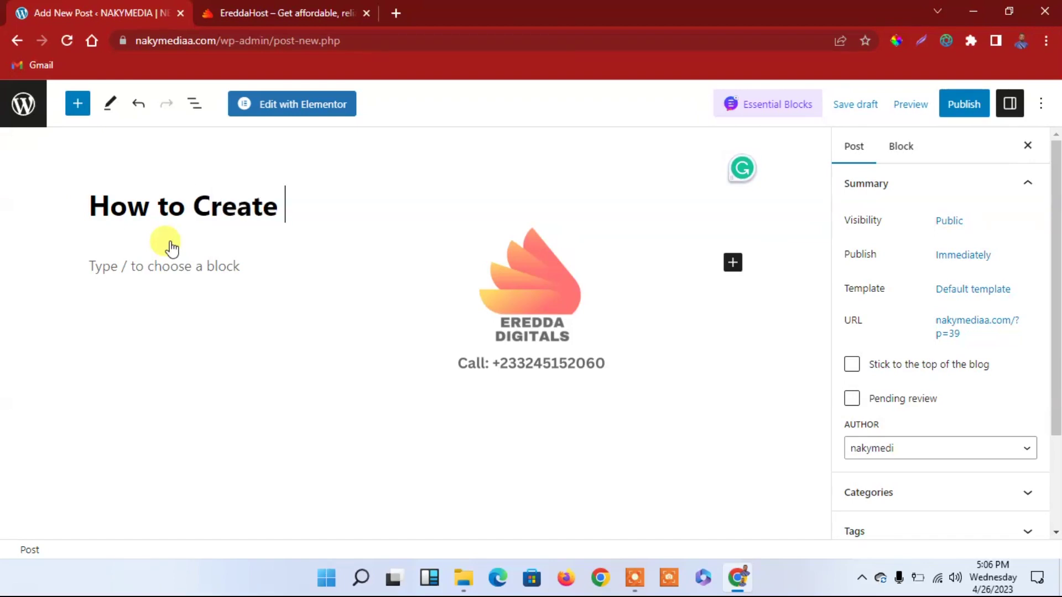
{"action": "type", "text": " Profe"}
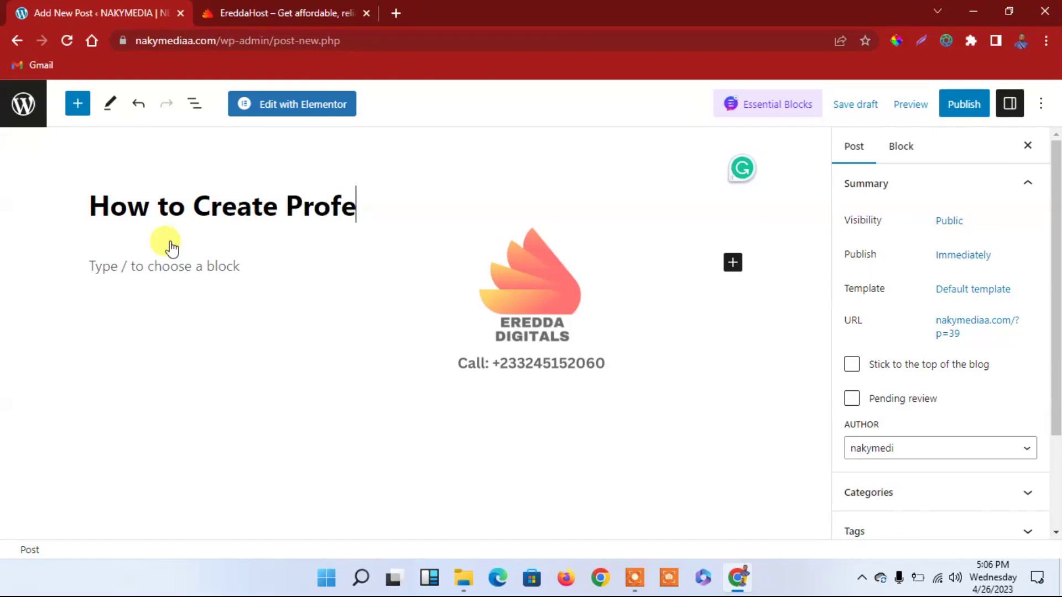
{"action": "type", "text": "ssiona"}
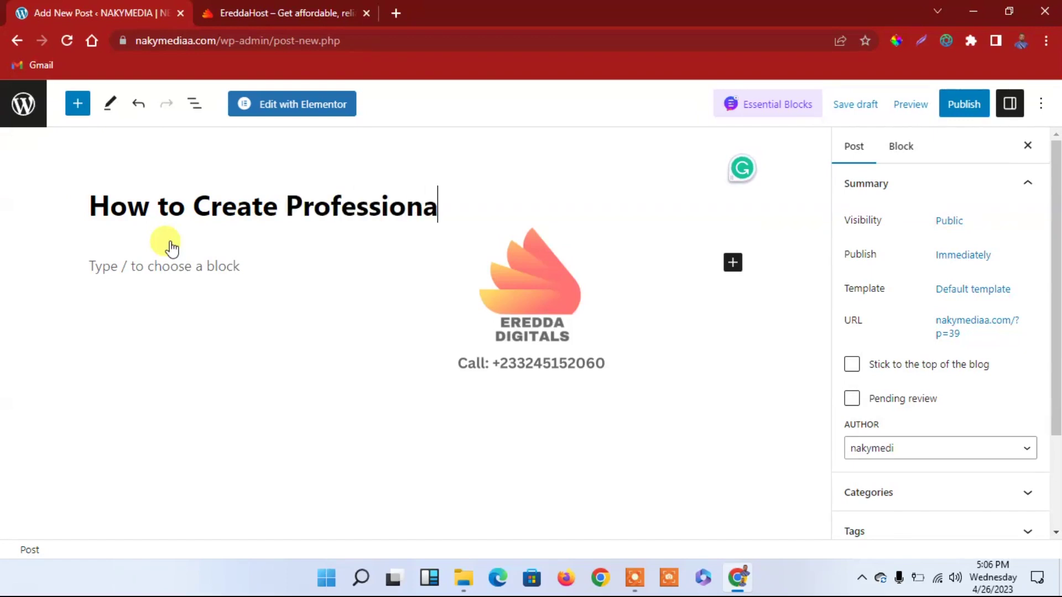
{"action": "type", "text": "l We"}
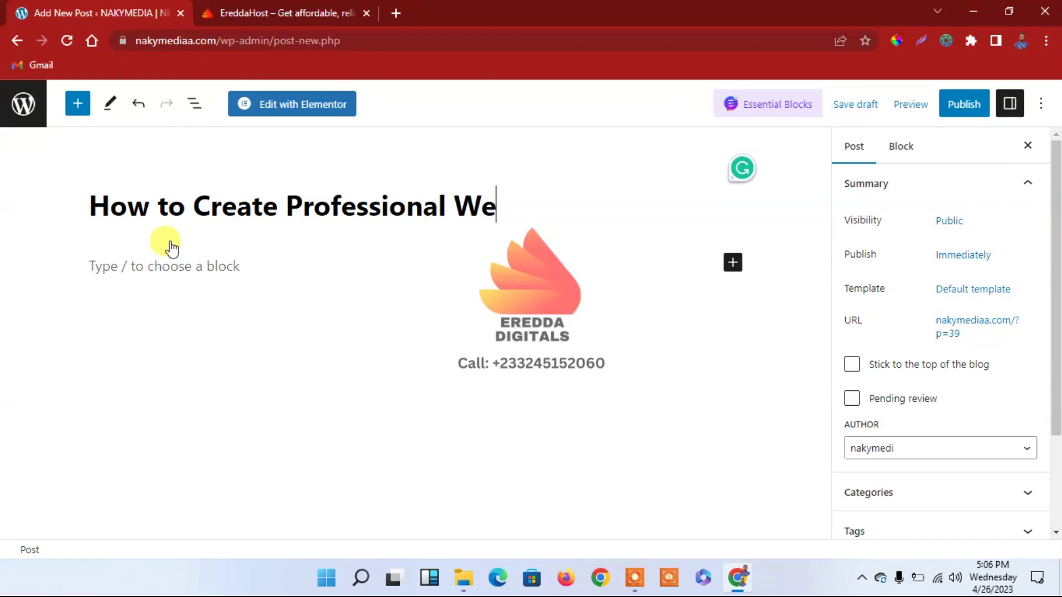
{"action": "type", "text": "bsite"}
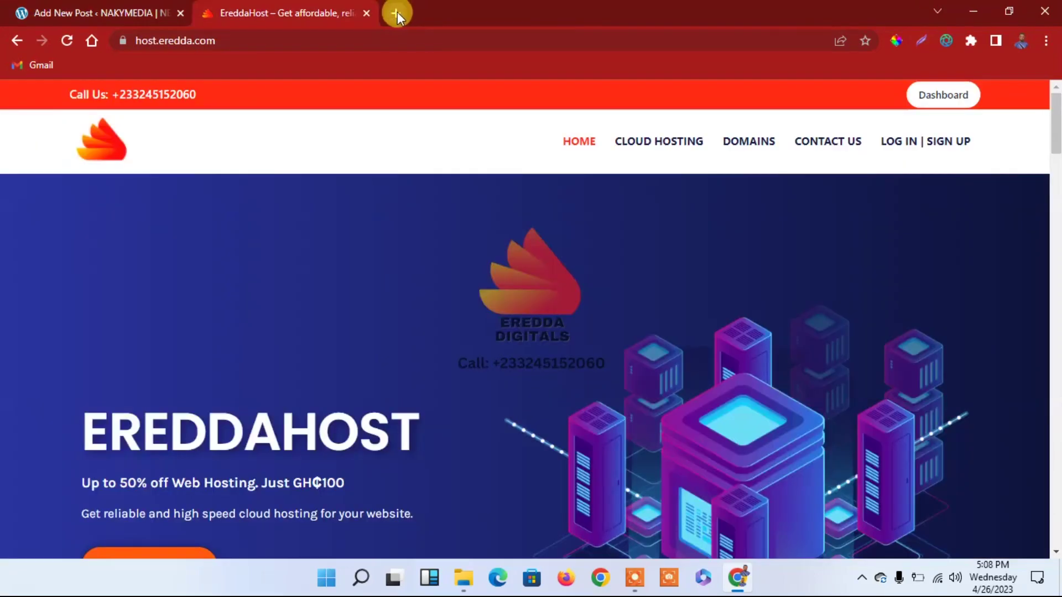
In a new tab, search 'Generate Lorem Ipsum' and open the lipsum.com result
{"action": "left_click", "coordinate": [396, 12]}
{"action": "type", "text": "Generate Lorem Ipsum"}
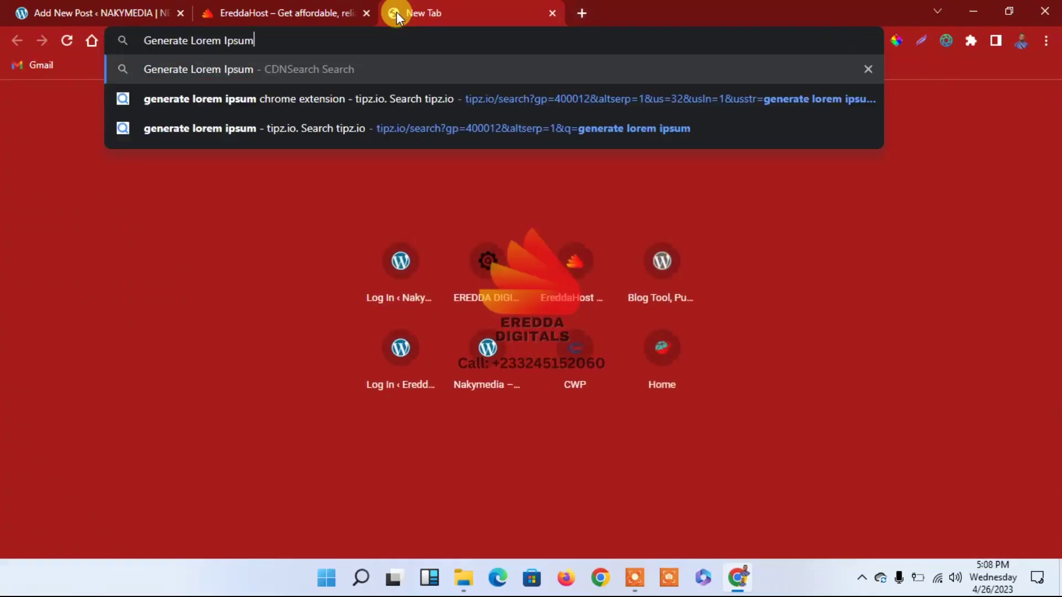
{"action": "key", "text": "Return"}
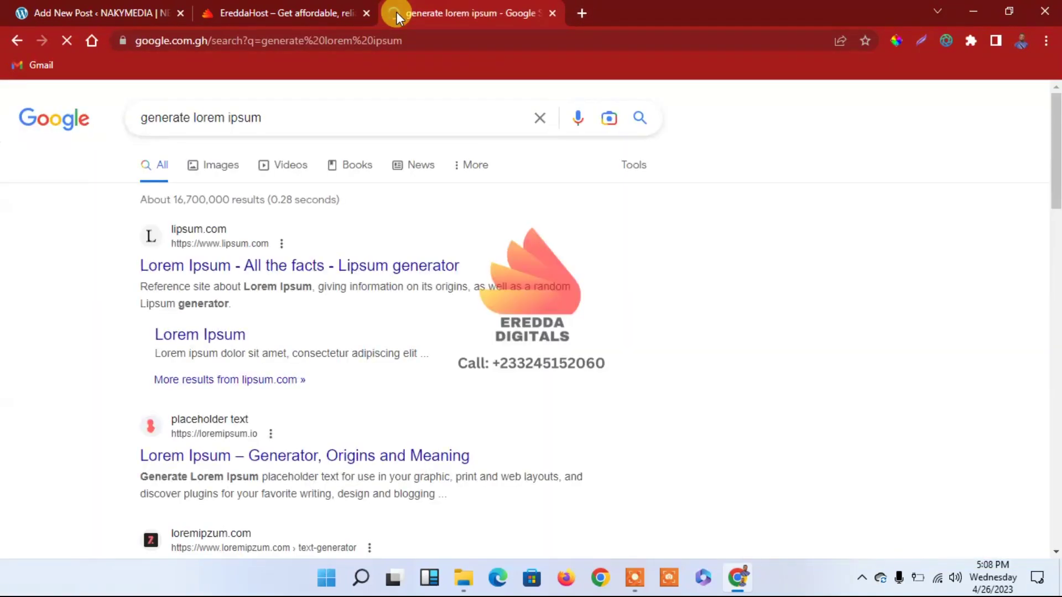
{"action": "left_click", "coordinate": [200, 265]}
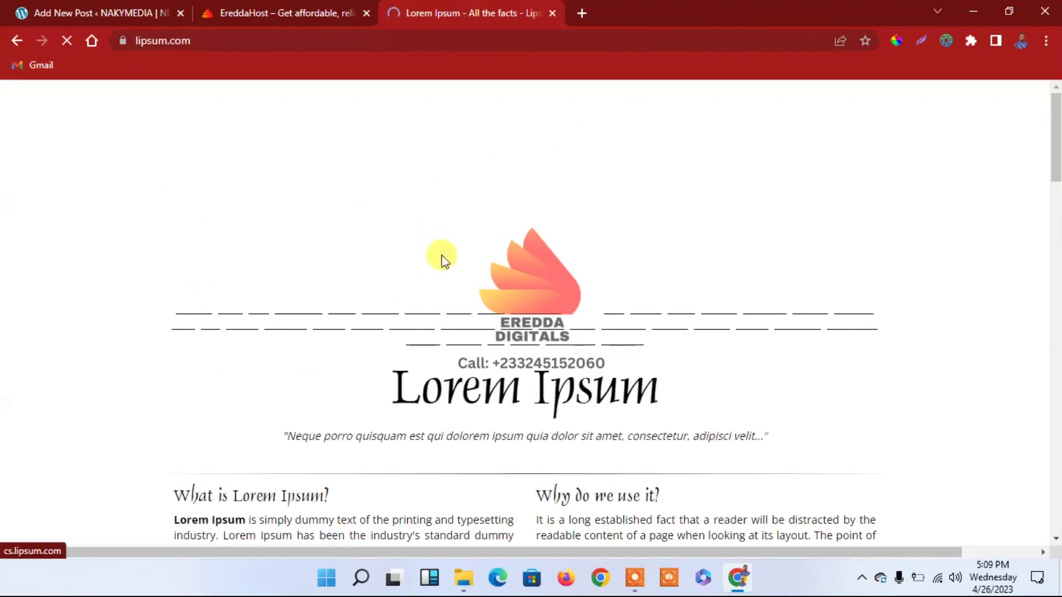
Copy the paragraph under 'Why do we use it?' on lipsum.com
{"action": "scroll", "coordinate": [1057, 150], "scroll_direction": "down", "scroll_amount": 6}
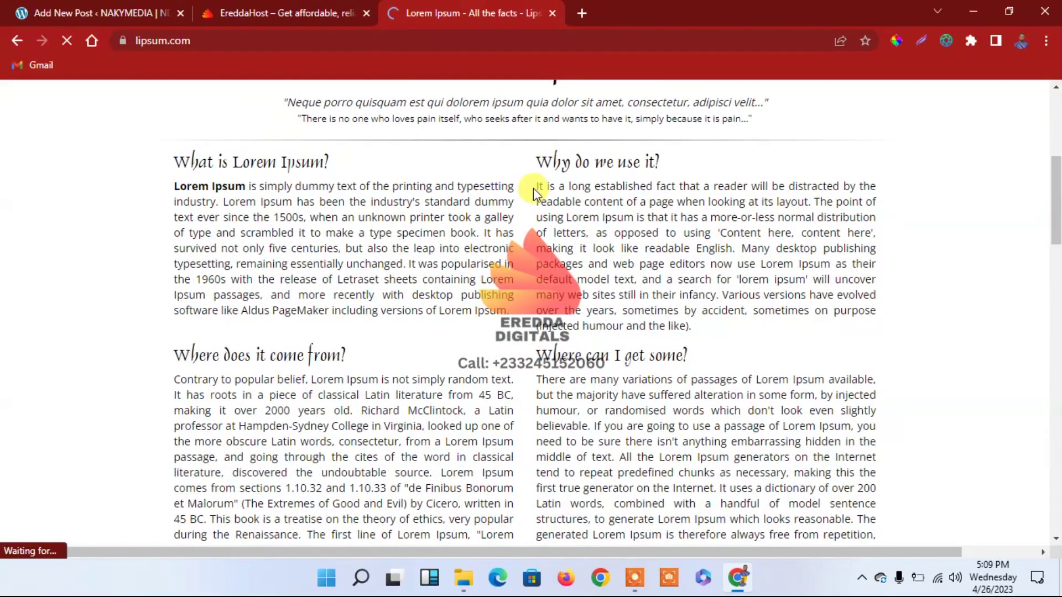
{"action": "left_click_drag", "start_coordinate": [533, 188], "coordinate": [694, 227]}
{"action": "left_click", "coordinate": [694, 228]}
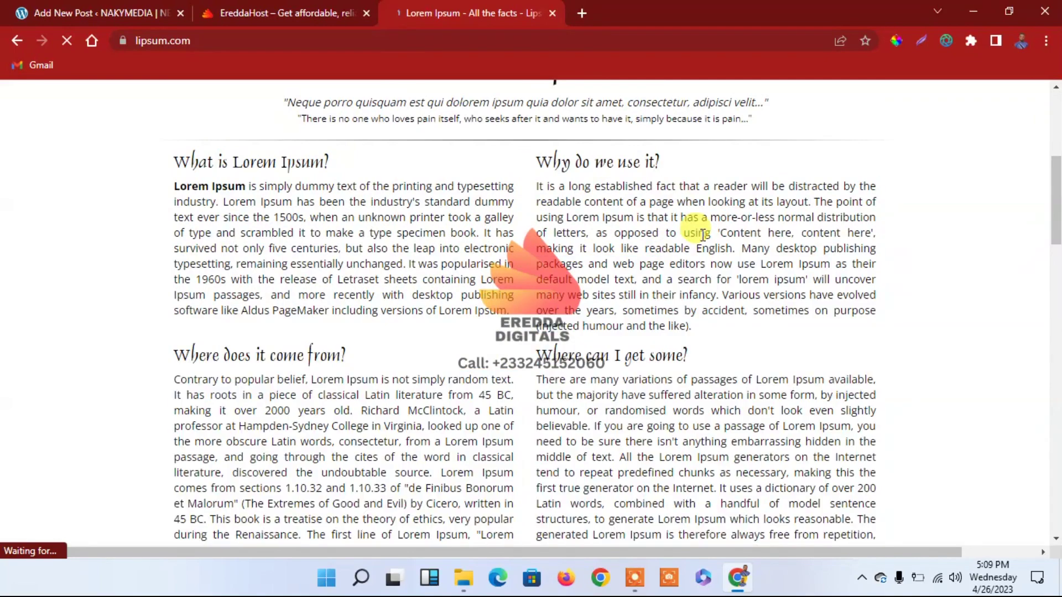
{"action": "left_click_drag", "start_coordinate": [528, 194], "coordinate": [605, 189]}
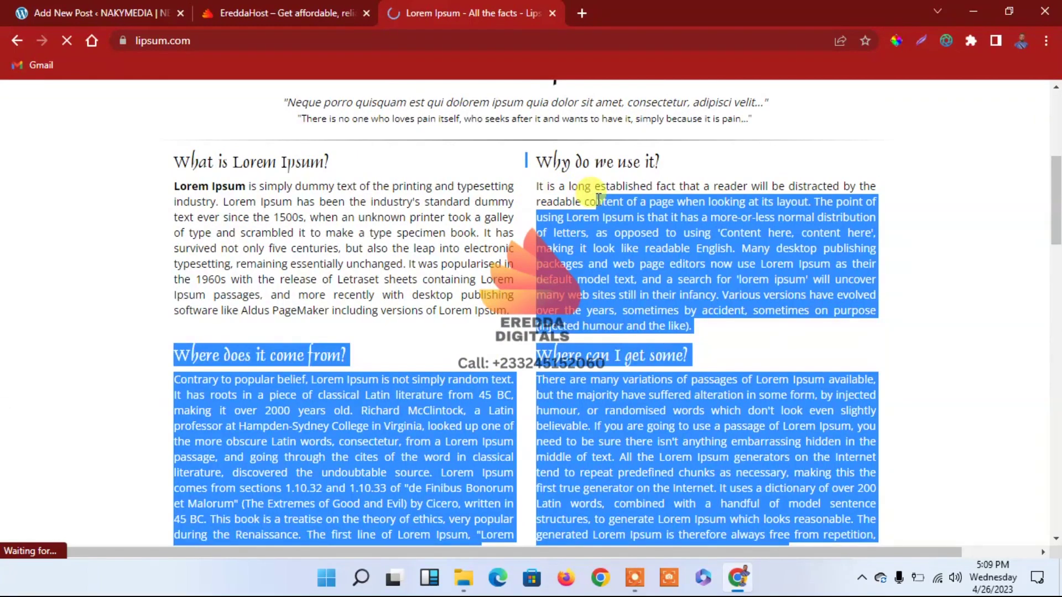
{"action": "left_click", "coordinate": [702, 334]}
{"action": "left_click_drag", "start_coordinate": [699, 332], "coordinate": [539, 189]}
{"action": "right_click", "coordinate": [535, 190]}
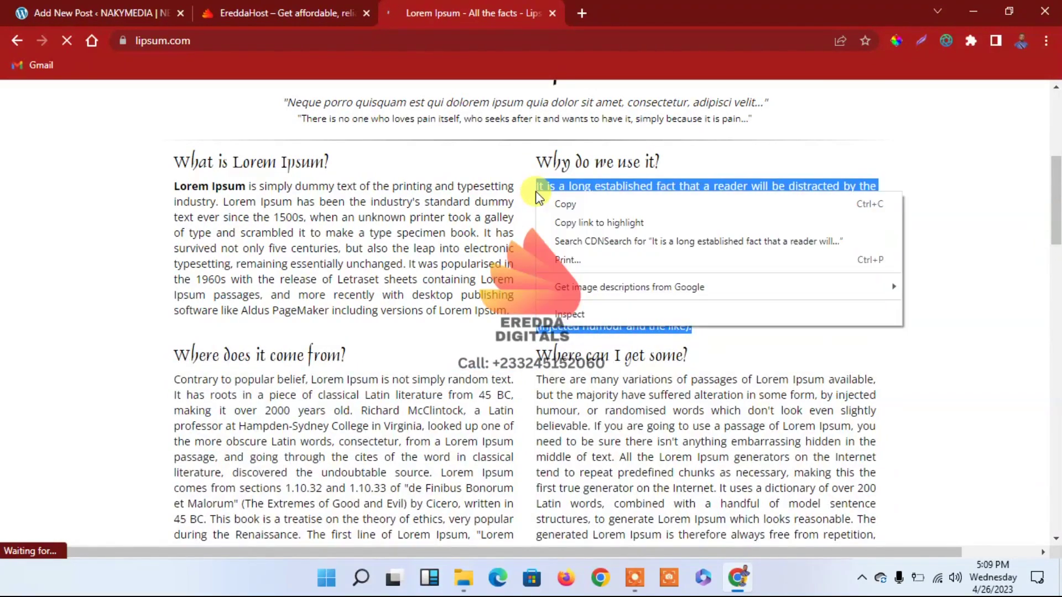
{"action": "left_click", "coordinate": [552, 204]}
Paste the lorem ipsum paragraph into the post body and start a new empty block
{"action": "left_click", "coordinate": [170, 15]}
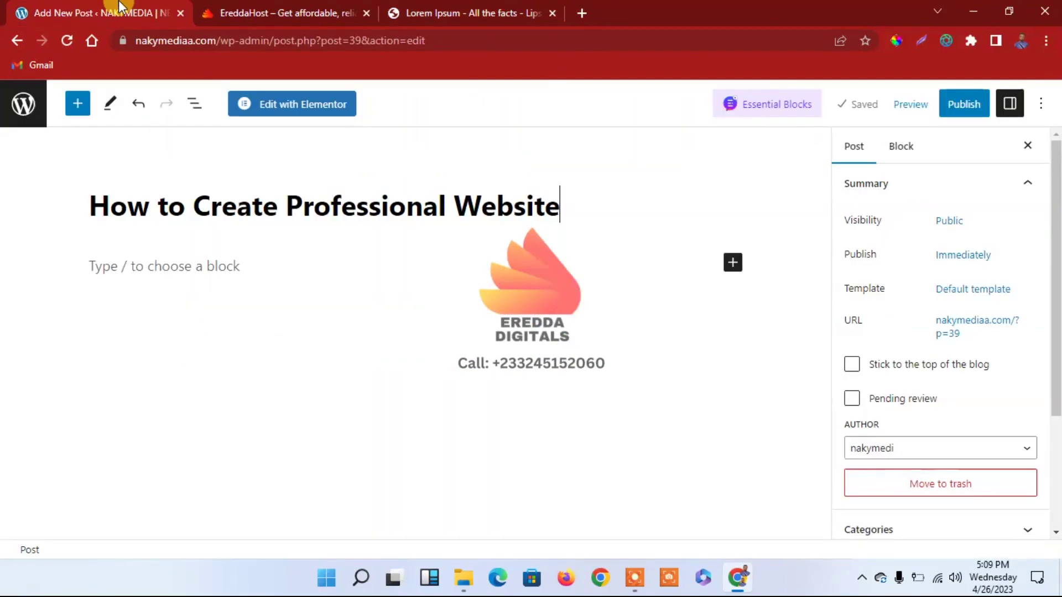
{"action": "left_click", "coordinate": [220, 277]}
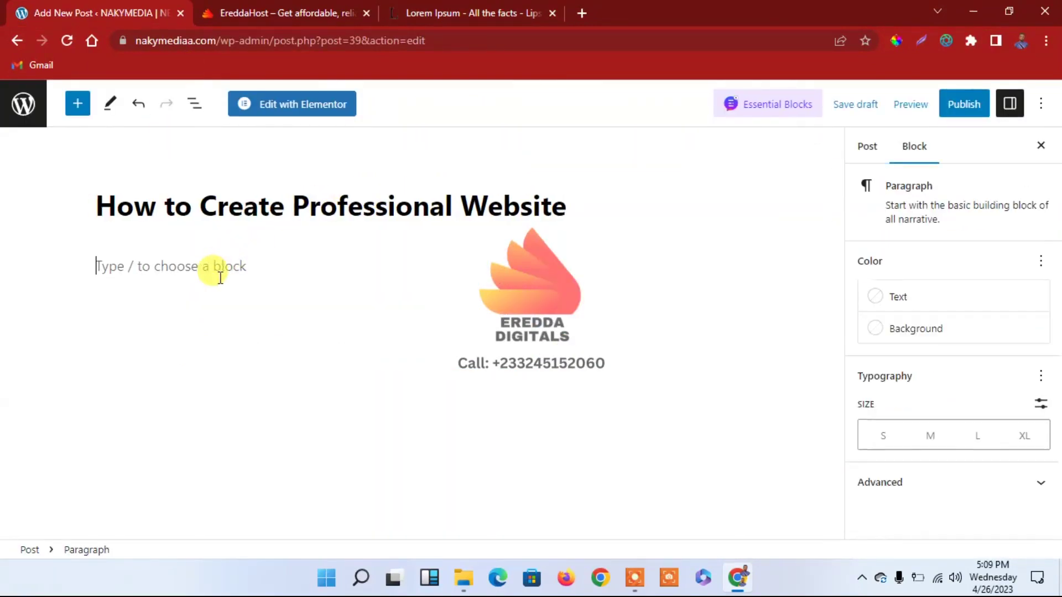
{"action": "key", "text": "ctrl+v"}
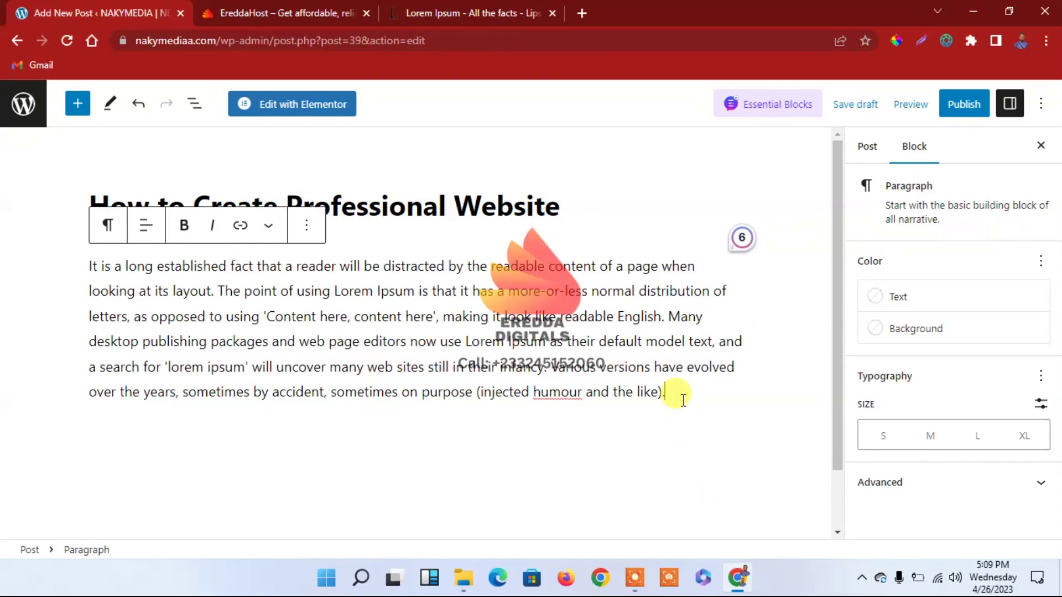
{"action": "key", "text": "Return"}
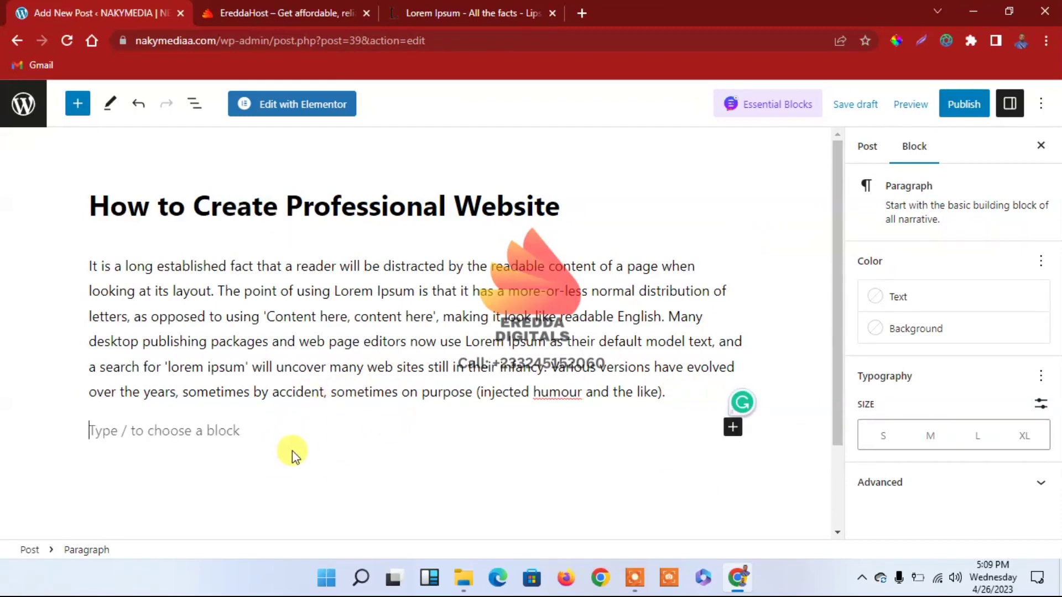
{"action": "left_click", "coordinate": [732, 427]}
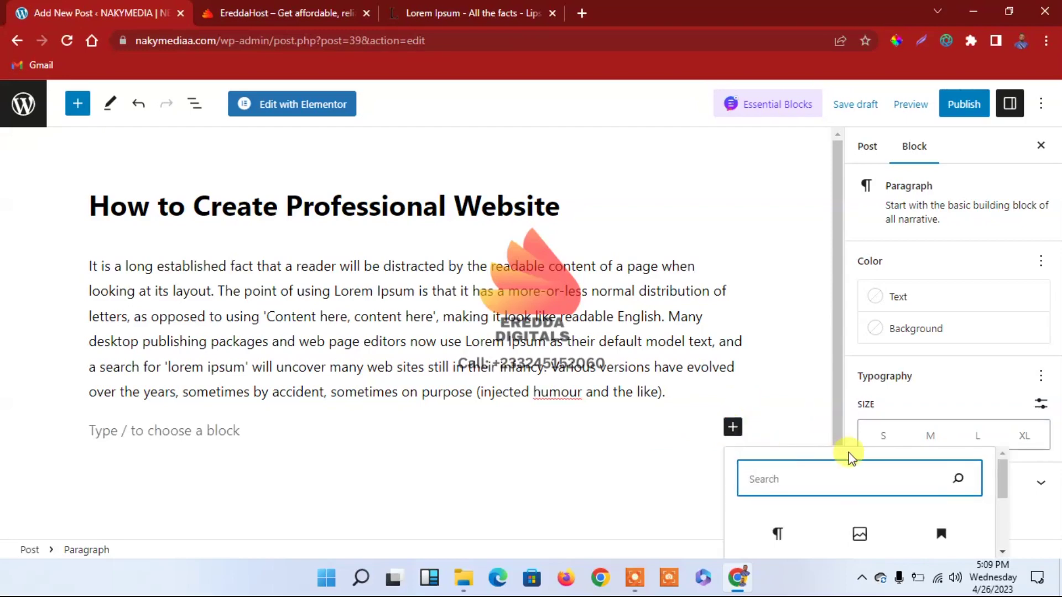
Add an image block with the media library photo of the man in a grey suit
{"action": "left_click_drag", "start_coordinate": [1005, 476], "coordinate": [1012, 503]}
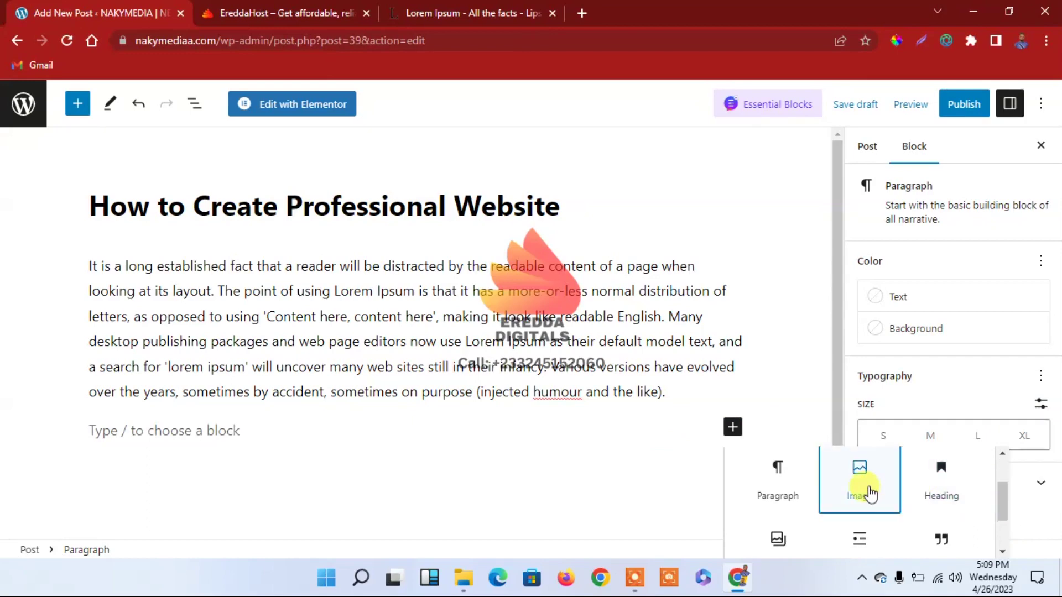
{"action": "left_click", "coordinate": [885, 493]}
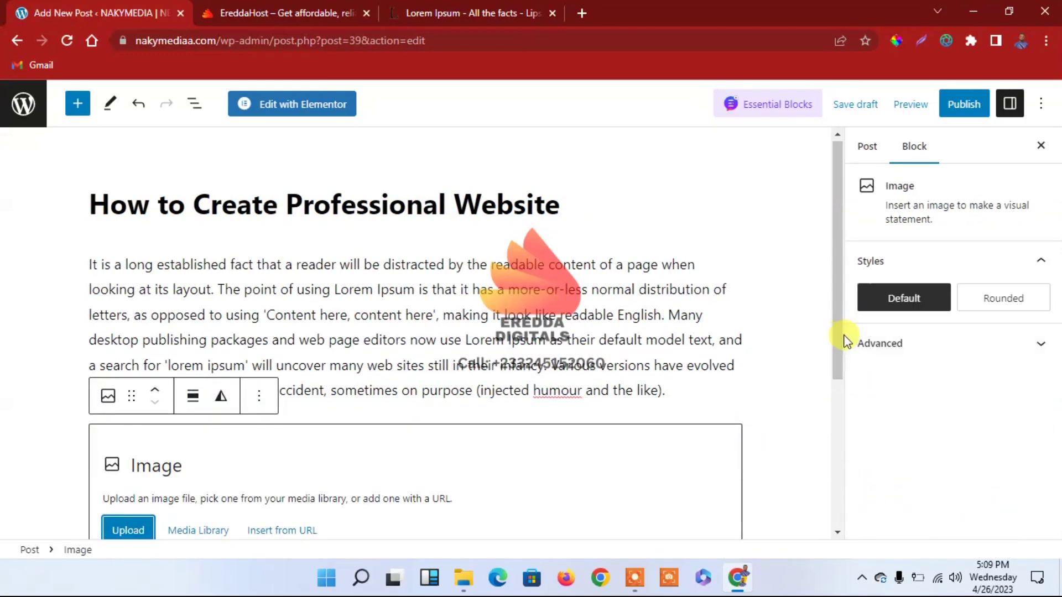
{"action": "left_click_drag", "start_coordinate": [837, 335], "coordinate": [841, 405]}
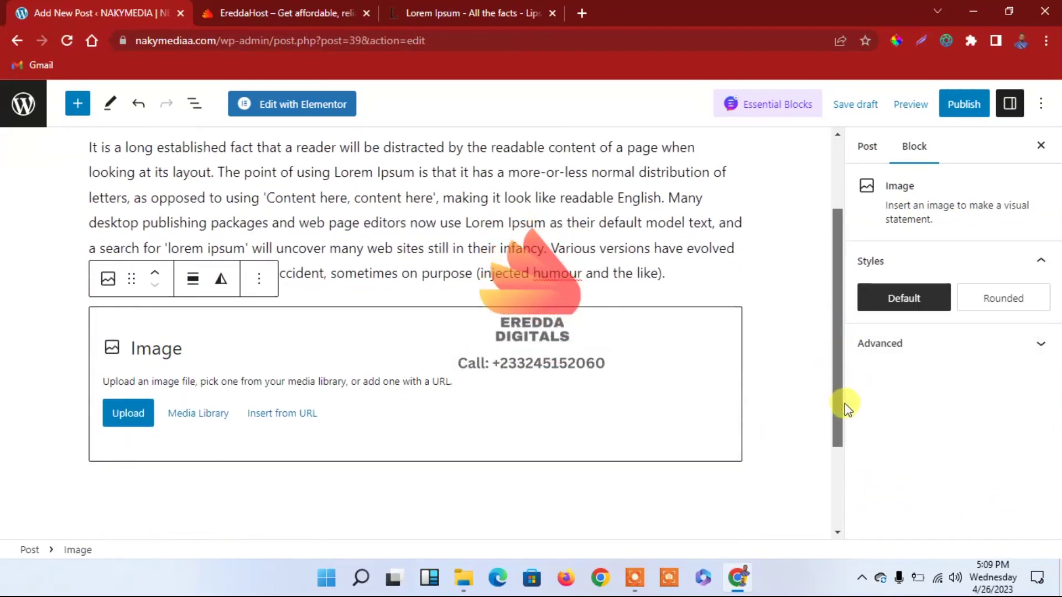
{"action": "left_click", "coordinate": [195, 415]}
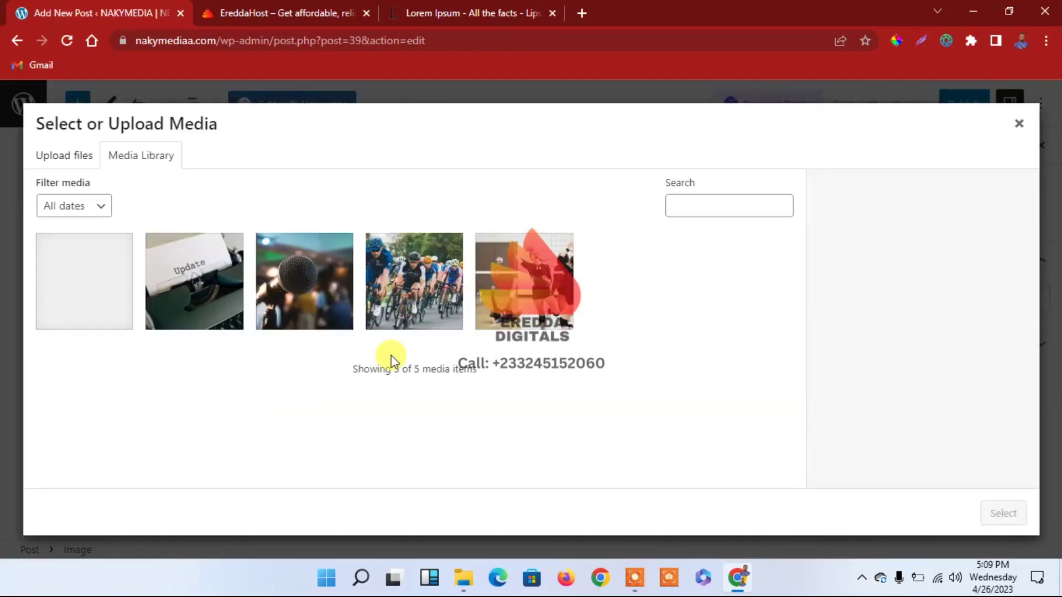
{"action": "left_click", "coordinate": [107, 289]}
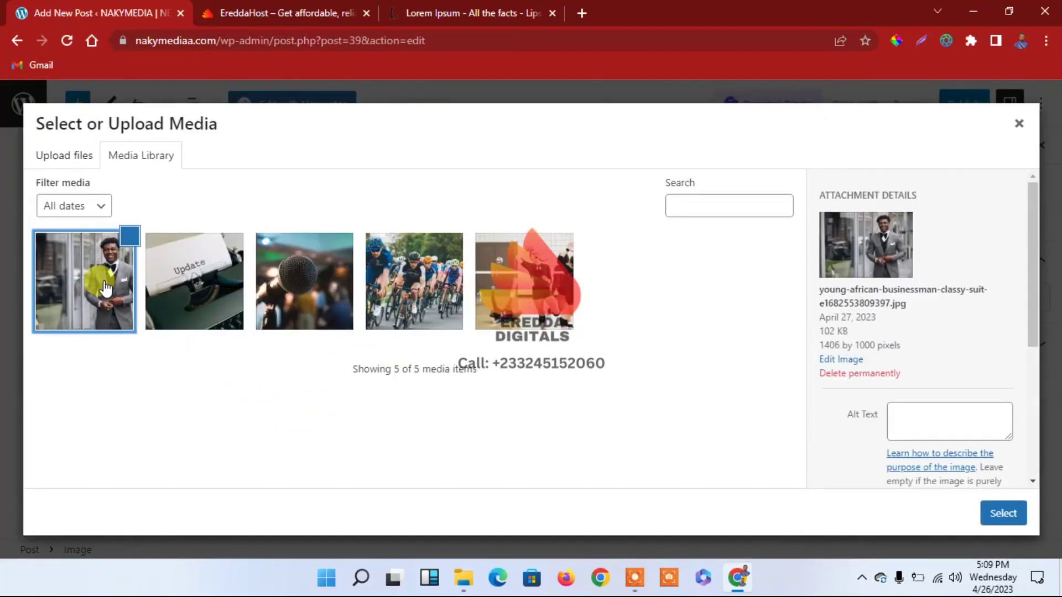
{"action": "left_click", "coordinate": [1003, 513]}
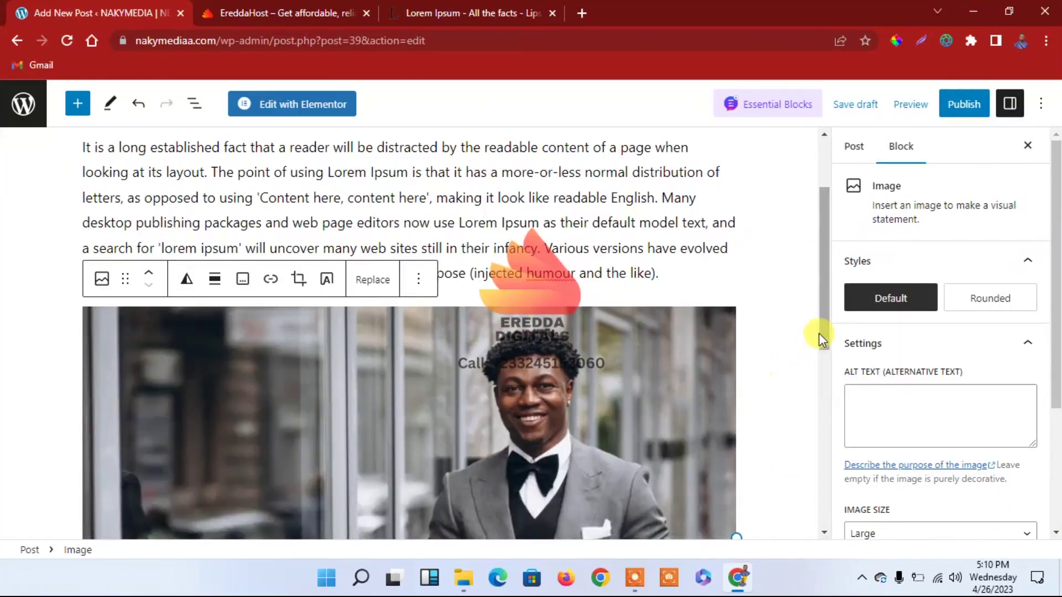
{"action": "left_click_drag", "start_coordinate": [830, 331], "coordinate": [832, 509]}
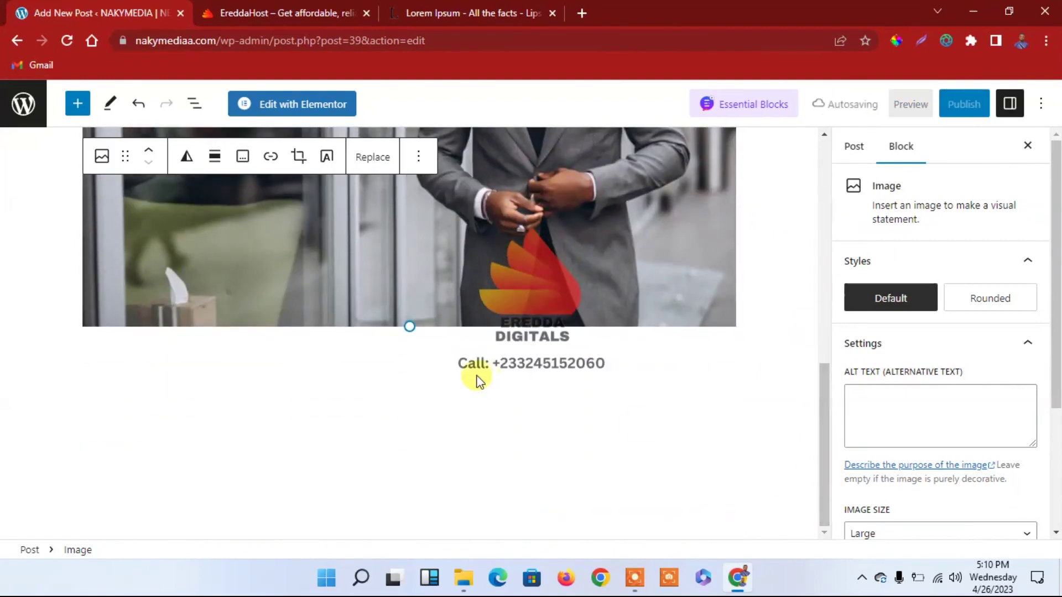
{"action": "left_click", "coordinate": [633, 382]}
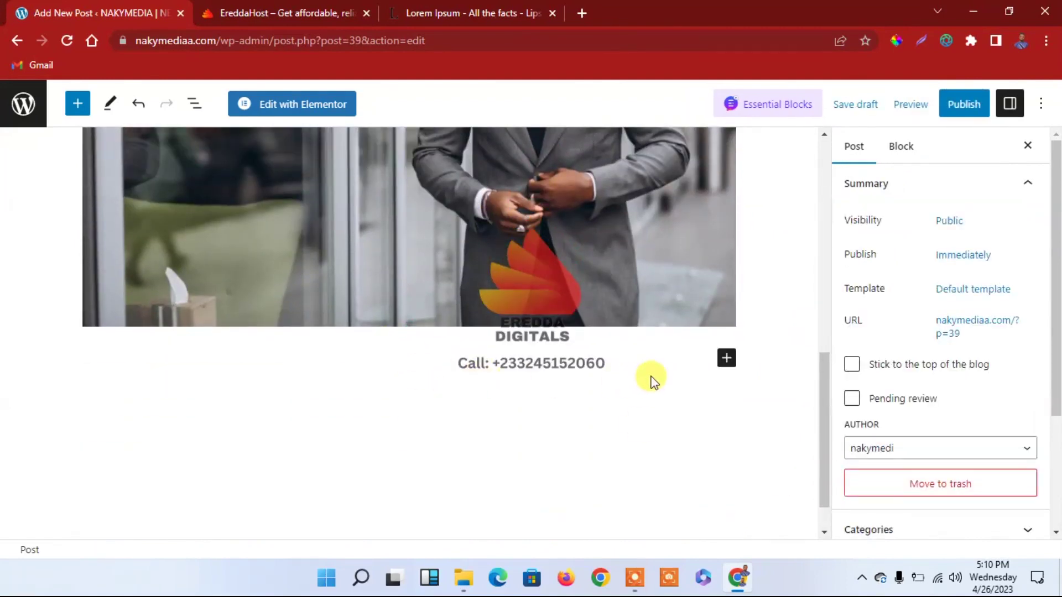
Paste two lorem ipsum paragraphs below the photo
{"action": "left_click", "coordinate": [726, 360]}
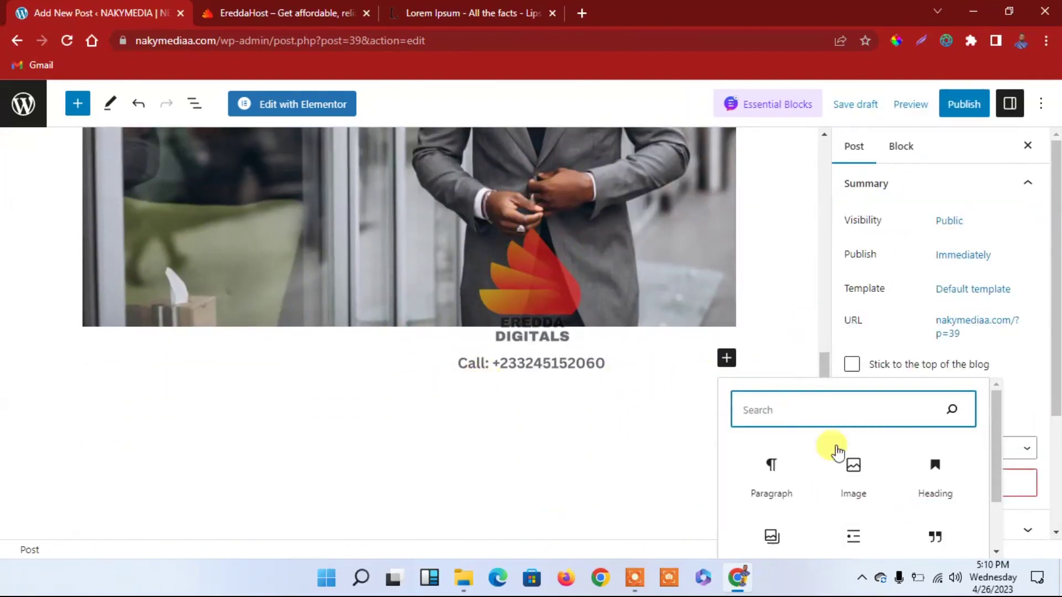
{"action": "left_click", "coordinate": [772, 487]}
{"action": "key", "text": "ctrl+v"}
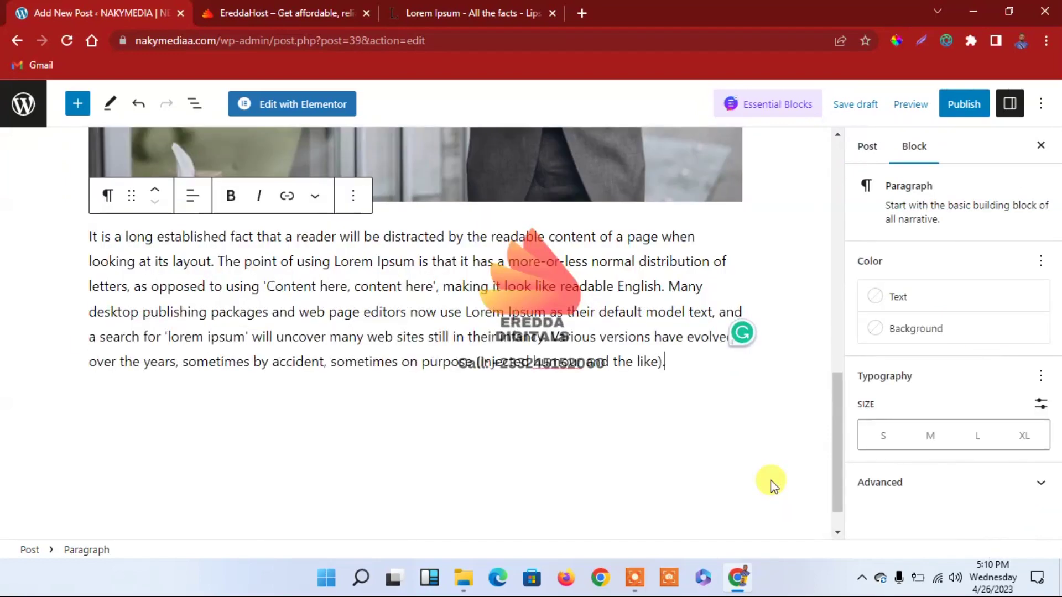
{"action": "key", "text": "Return"}
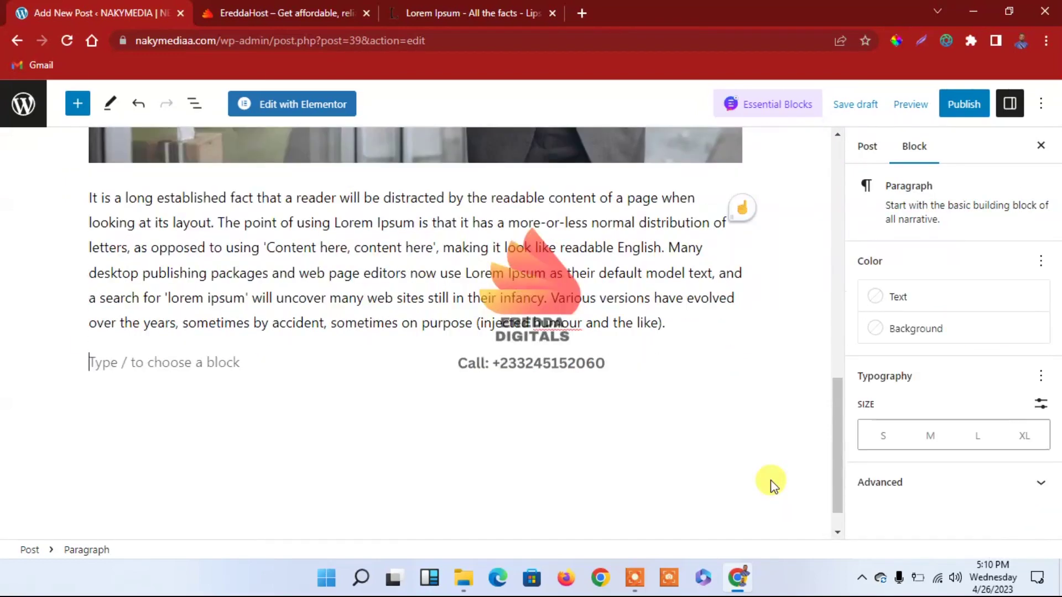
{"action": "key", "text": "ctrl+v"}
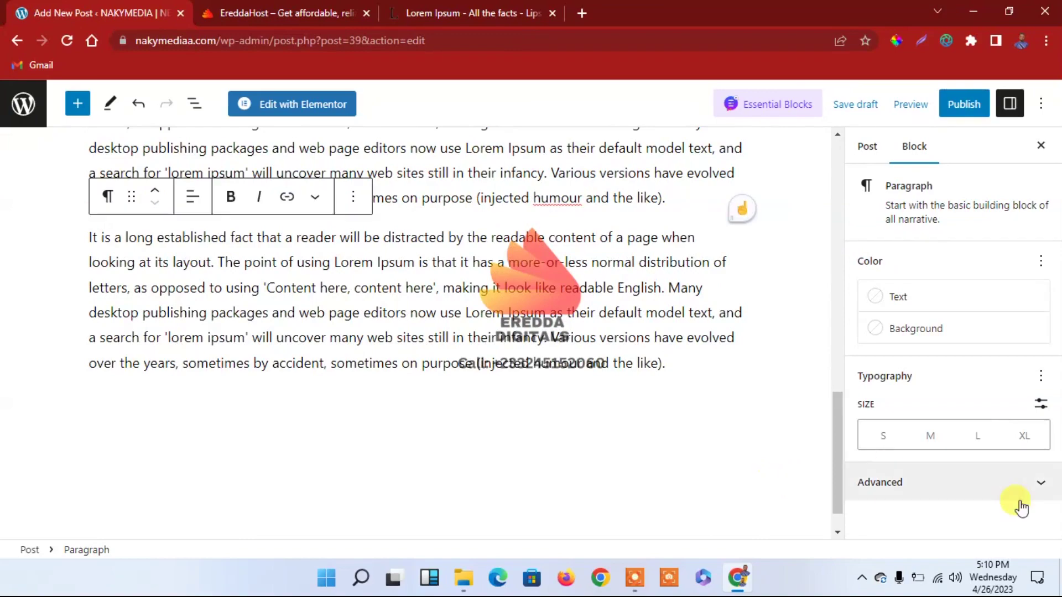
{"action": "left_click_drag", "start_coordinate": [835, 457], "coordinate": [844, 363]}
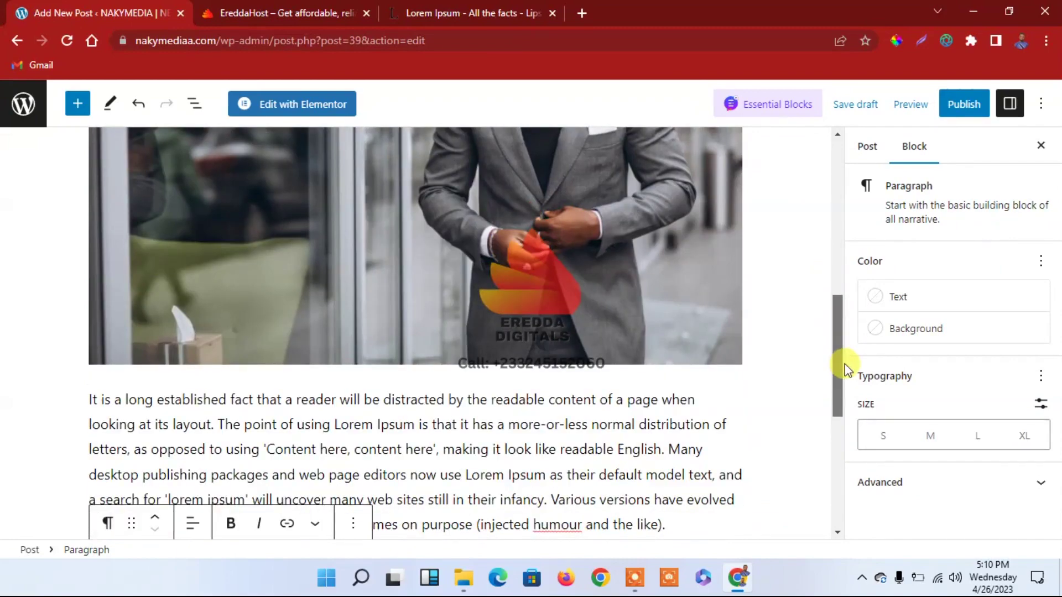
Show the post-wide settings and add an empty block after the last paragraph
{"action": "left_click", "coordinate": [867, 147]}
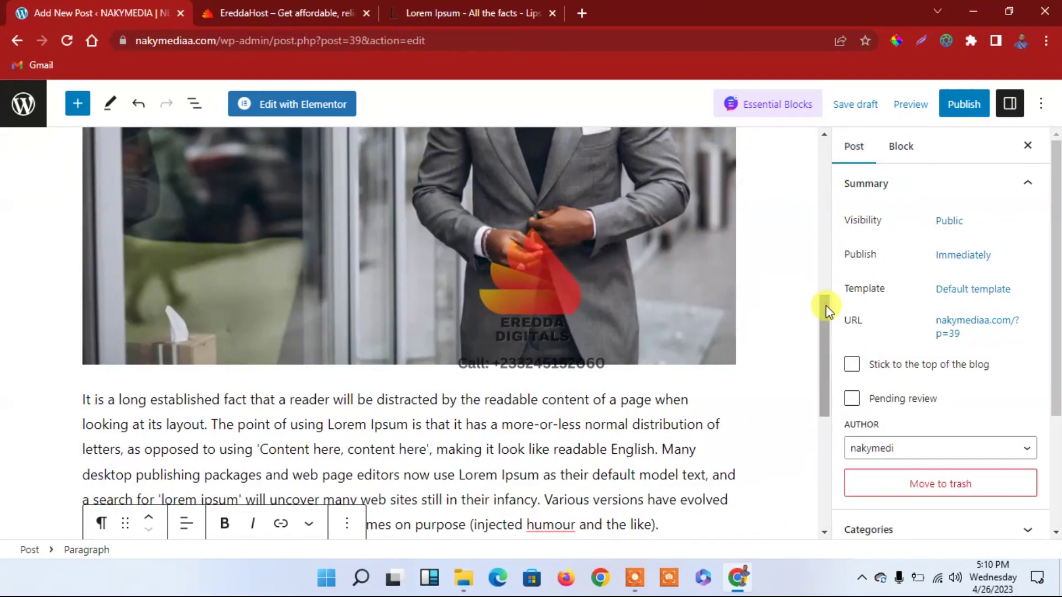
{"action": "left_click_drag", "start_coordinate": [822, 321], "coordinate": [535, 152]}
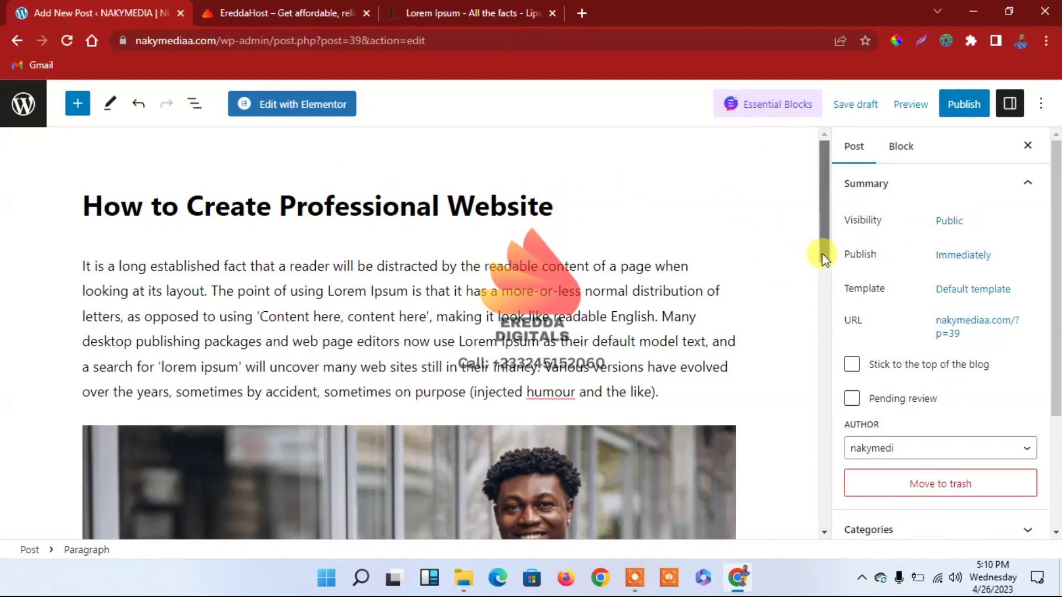
{"action": "left_click_drag", "start_coordinate": [822, 254], "coordinate": [835, 545]}
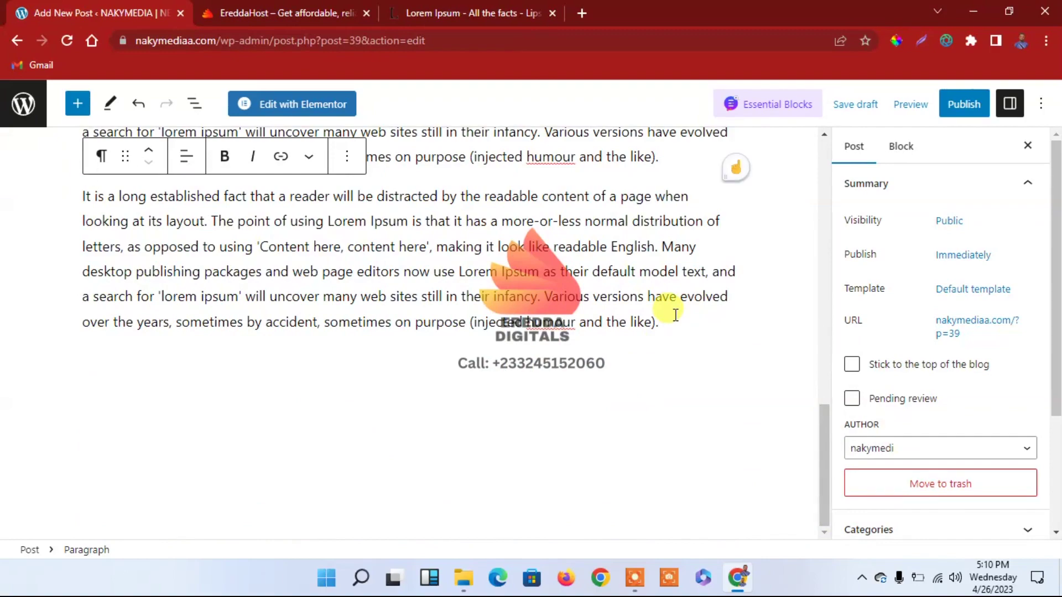
{"action": "left_click_drag", "start_coordinate": [825, 481], "coordinate": [823, 206]}
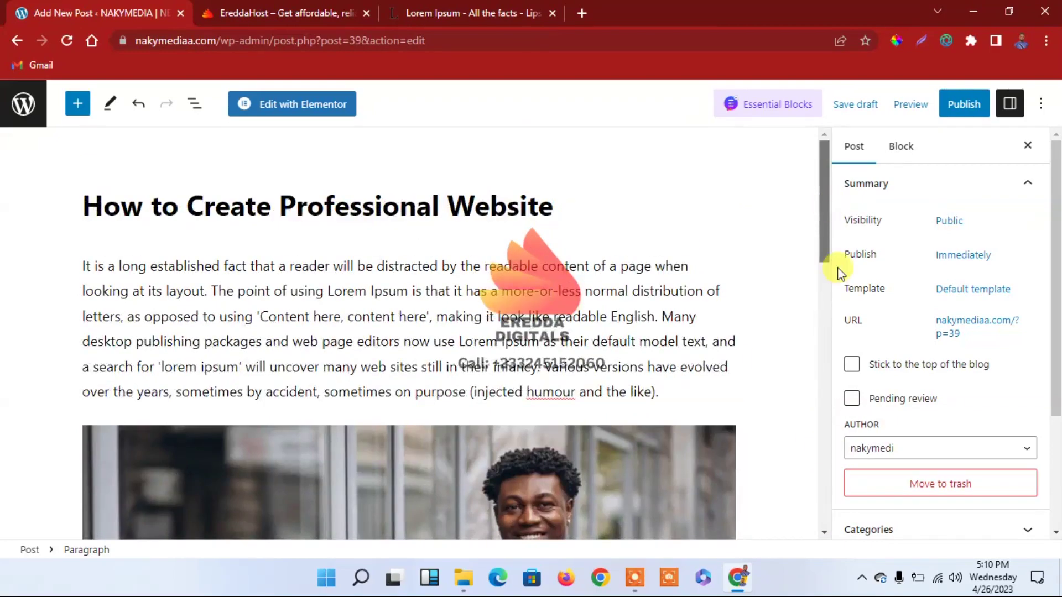
{"action": "left_click_drag", "start_coordinate": [837, 268], "coordinate": [864, 495]}
{"action": "left_click", "coordinate": [681, 315]}
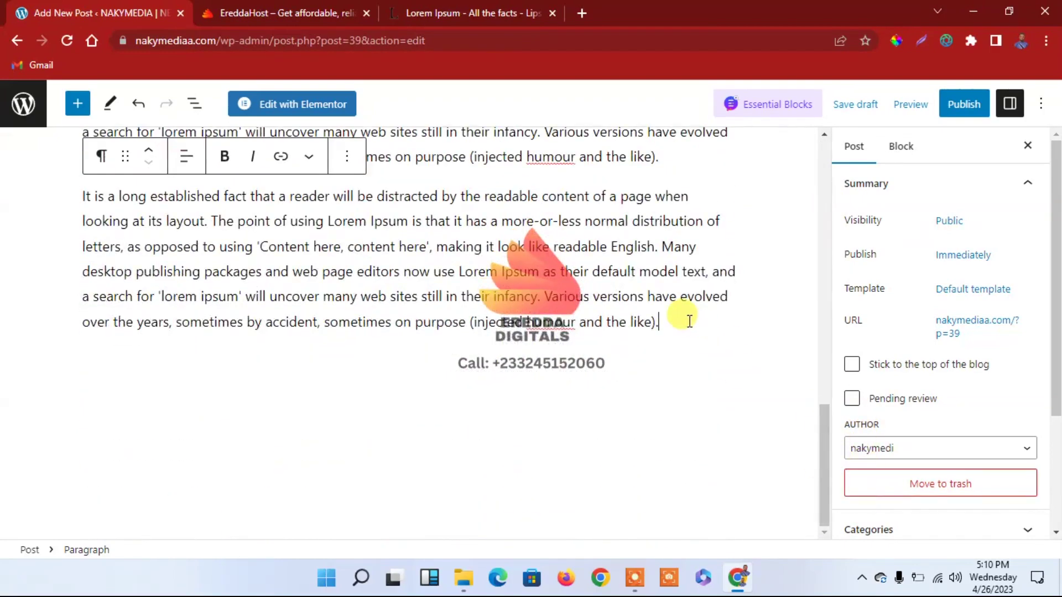
{"action": "key", "text": "Return"}
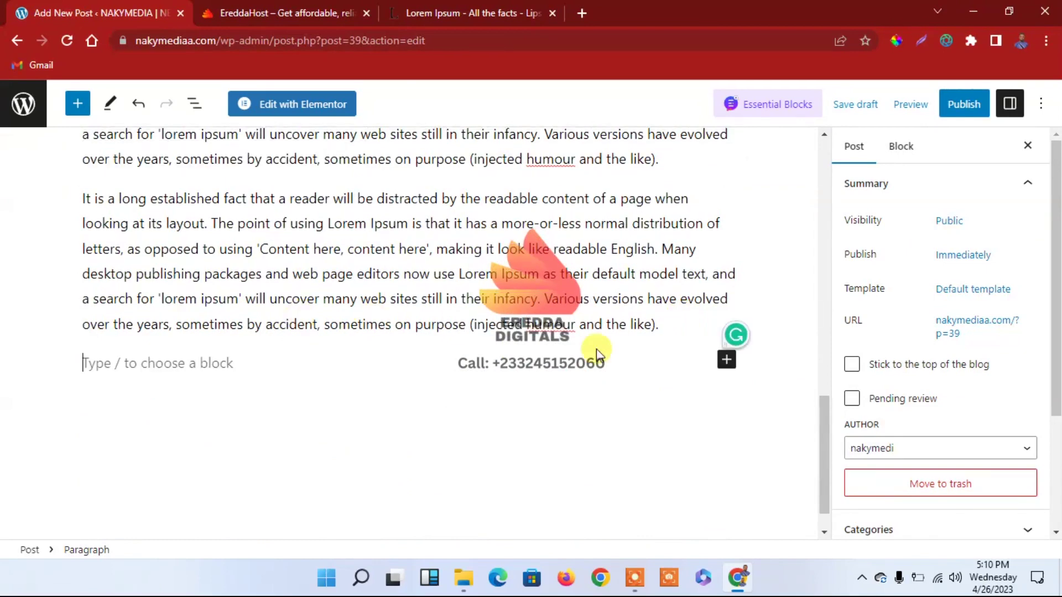
{"action": "left_click", "coordinate": [727, 362]}
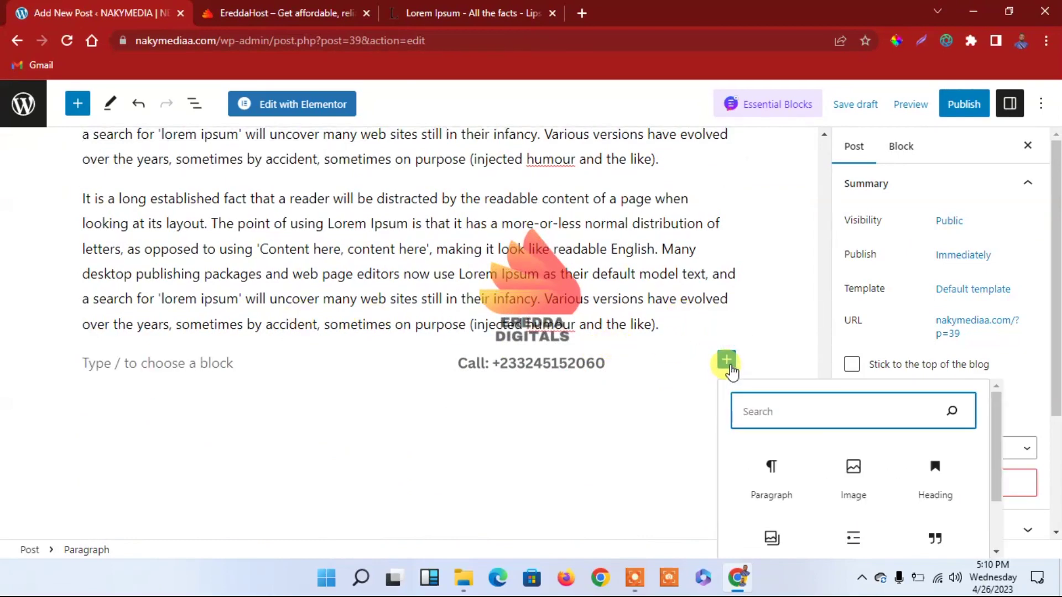
Add a heading block reading 'Materials Need for Creating Professional website'
{"action": "left_click", "coordinate": [925, 488]}
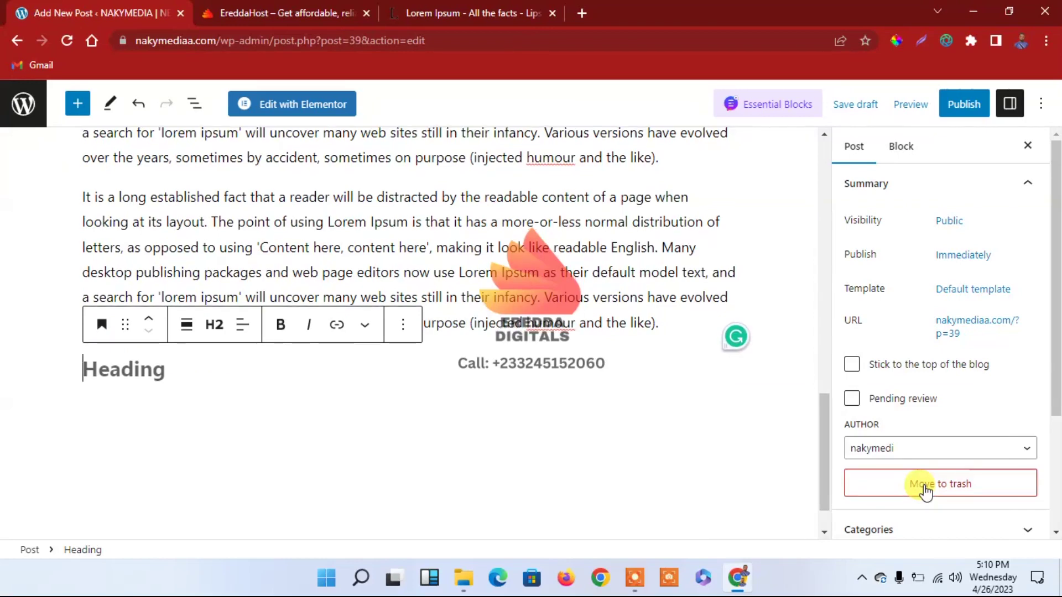
{"action": "type", "text": "Ma"}
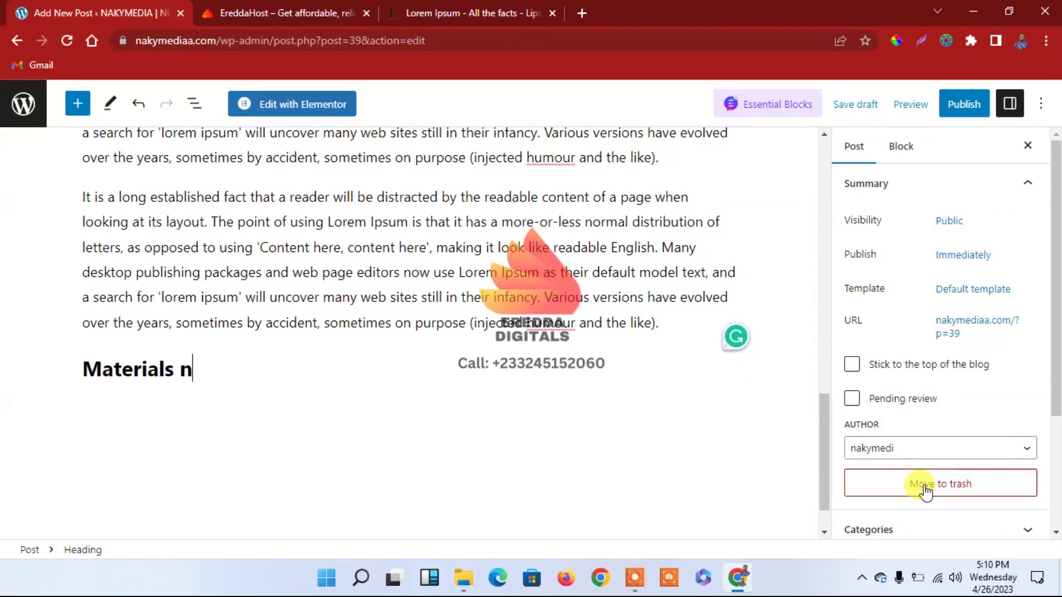
{"action": "type", "text": "terials Neee"}
{"action": "type", "text": "d"}
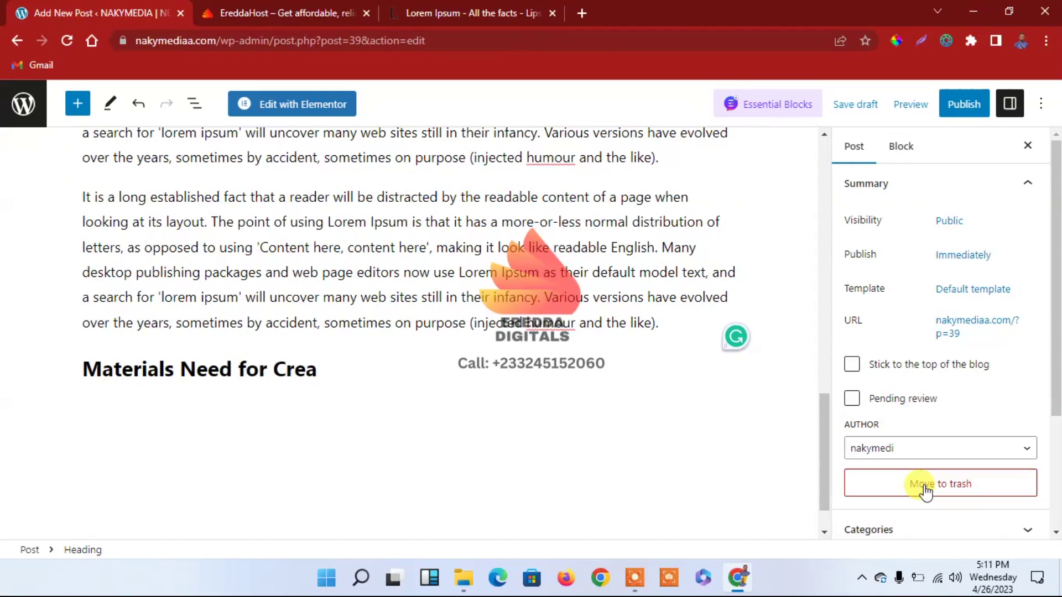
{"action": "type", "text": "for Creating "}
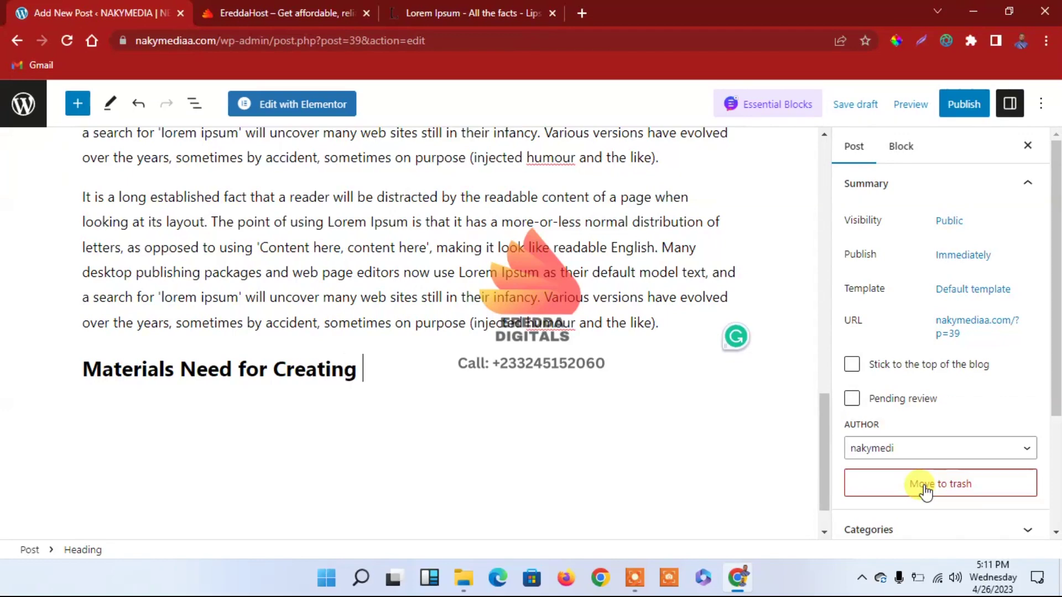
{"action": "type", "text": "Profe"}
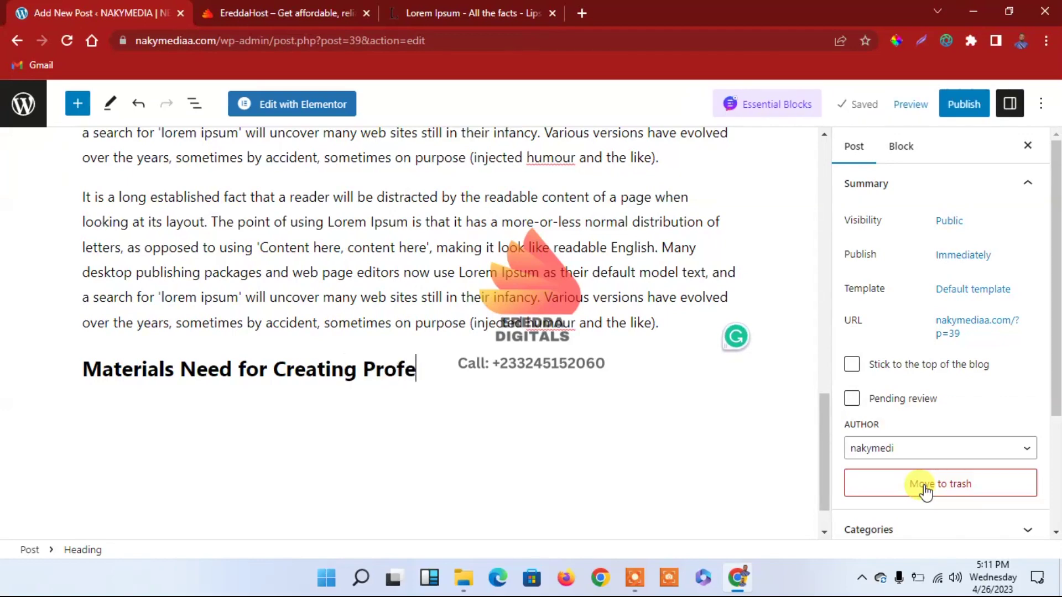
{"action": "type", "text": "ssional"}
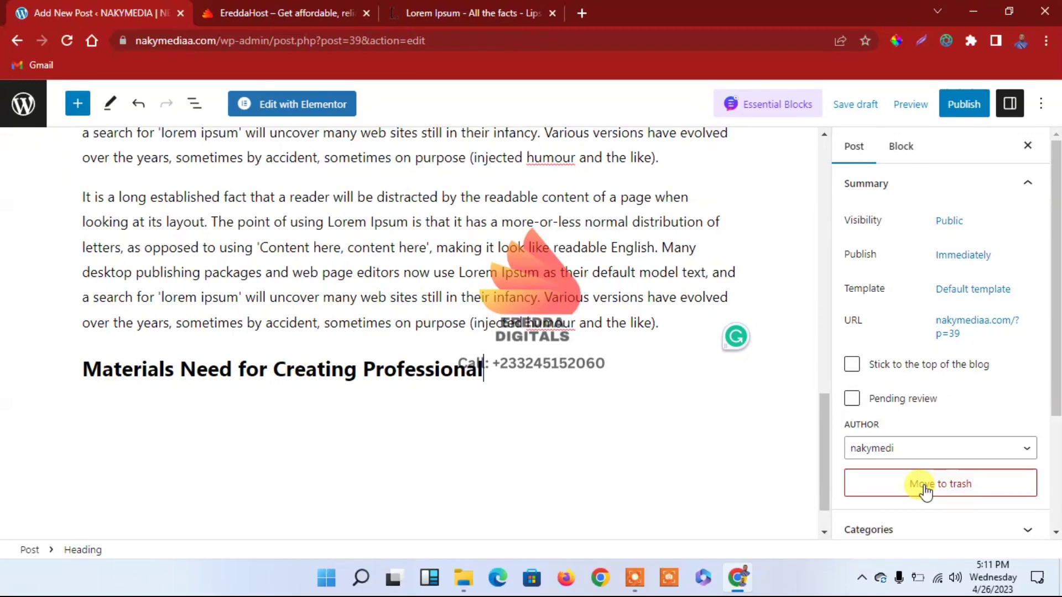
{"action": "type", "text": " webs"}
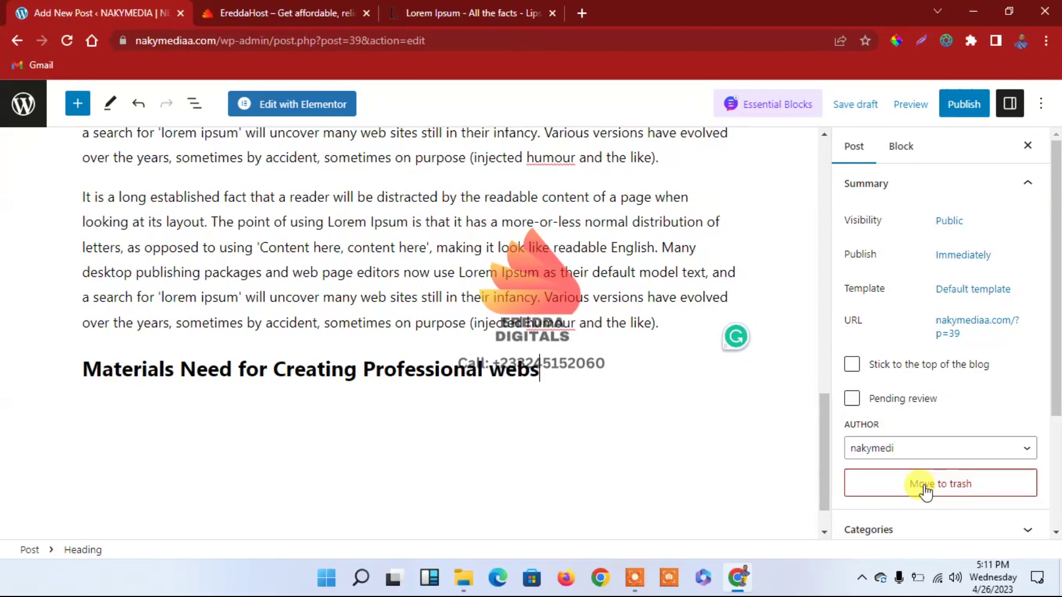
{"action": "type", "text": "ite"}
Paste two lorem ipsum paragraphs under the 'Materials Need' heading
{"action": "key", "text": "Return"}
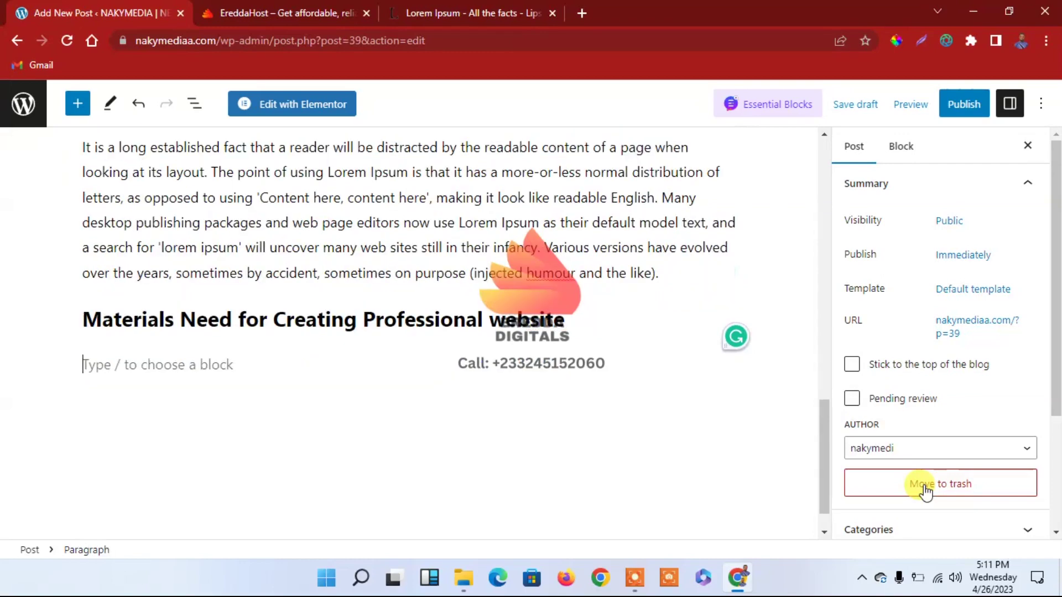
{"action": "type", "text": "It is a long established fact that a reader will be distracted by the readable content of a page when looking at its layout. The point of using Lorem Ipsum is that it has a more-or-less normal distribution of letters, as opposed to using 'Content here, content here', making it look like readable English. Many desktop publishing packages and web page editors now use Lorem Ipsum as their default model text, and a search for 'lorem ipsum' will uncover many web sites still in their infancy. Various versions have evolved over the years, sometimes by accident, sometimes on purpose (injected humour and the like)."}
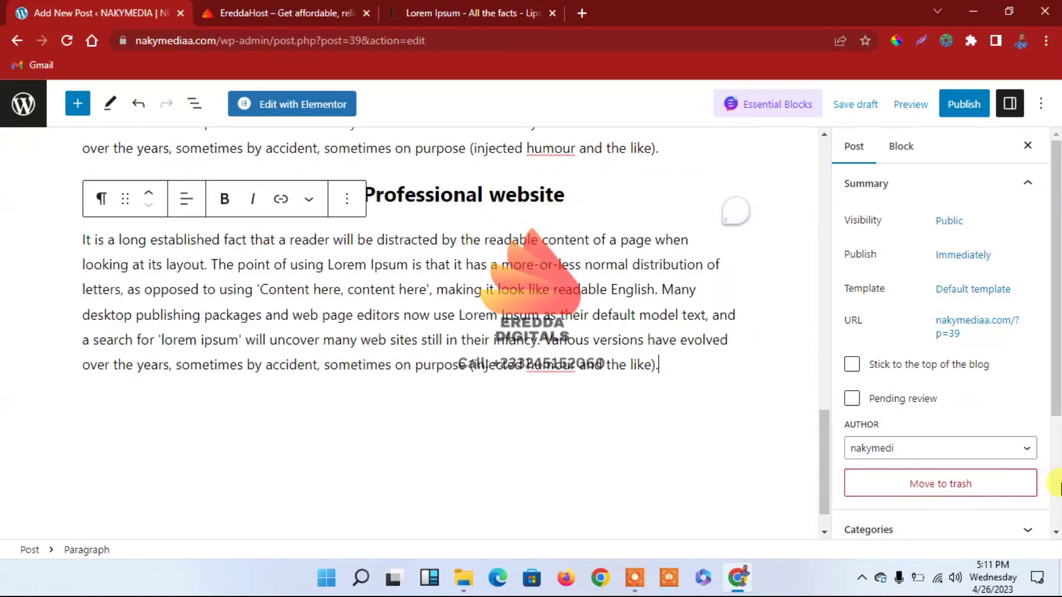
{"action": "key", "text": "Return"}
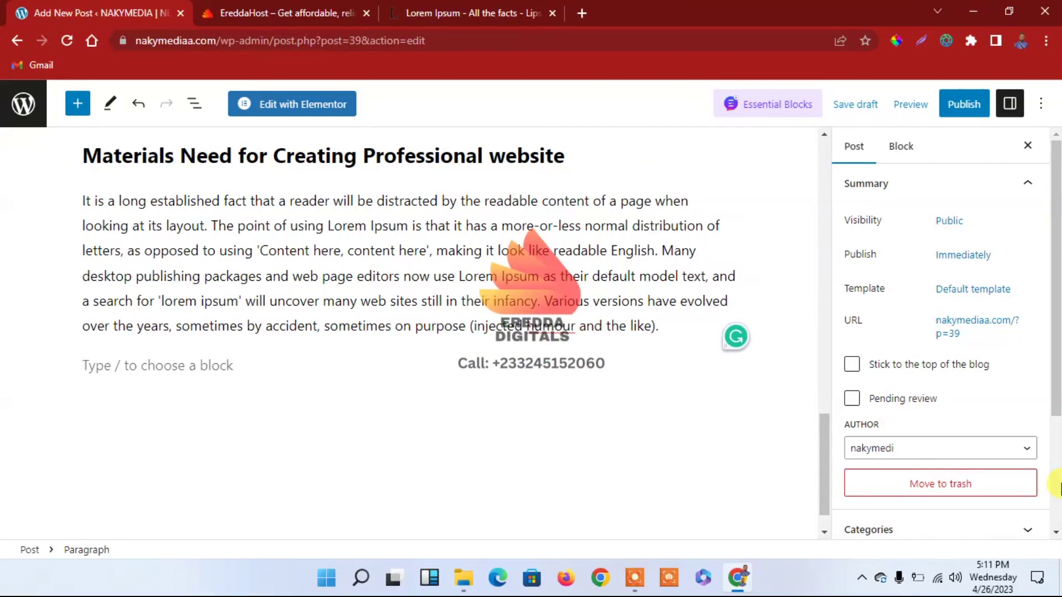
{"action": "type", "text": "It is a long established fact that a reader will be distracted by the readable content of a page when looking at its layout. The point of using Lorem Ipsum is that it has a more-or-less normal distribution of letters, as opposed to using 'Content here, content here', making it look like readable English. Many desktop publishing packages and web page editors now use Lorem Ipsum as their default model text, and a search for 'lorem ipsum' will uncover many web sites still in their infancy. Various versions have evolved over the years, sometimes by accident, sometimes on purpose (injected humour and the like)."}
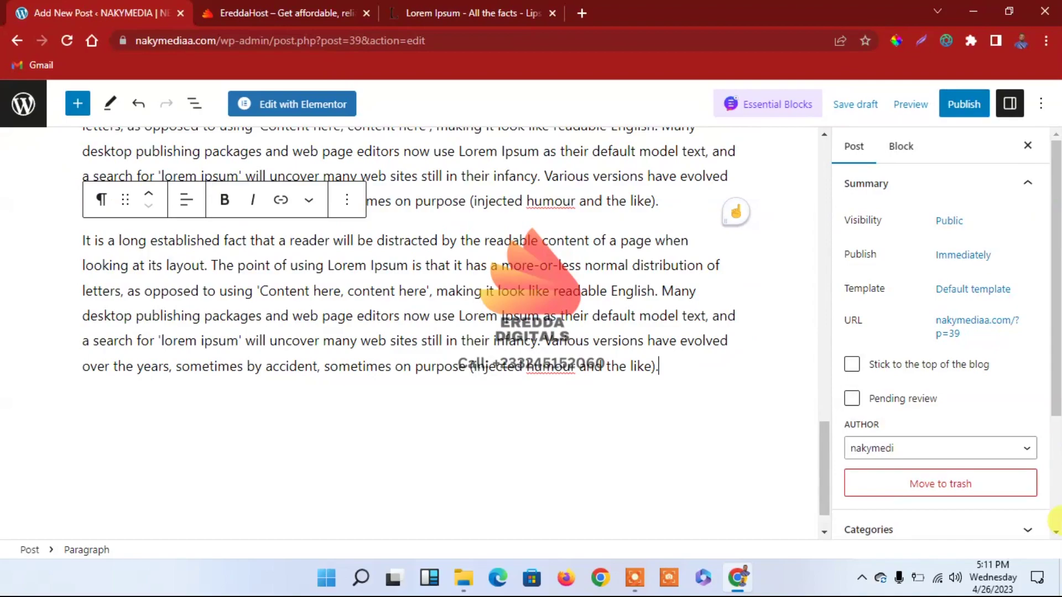
{"action": "left_click_drag", "start_coordinate": [820, 496], "coordinate": [805, 182]}
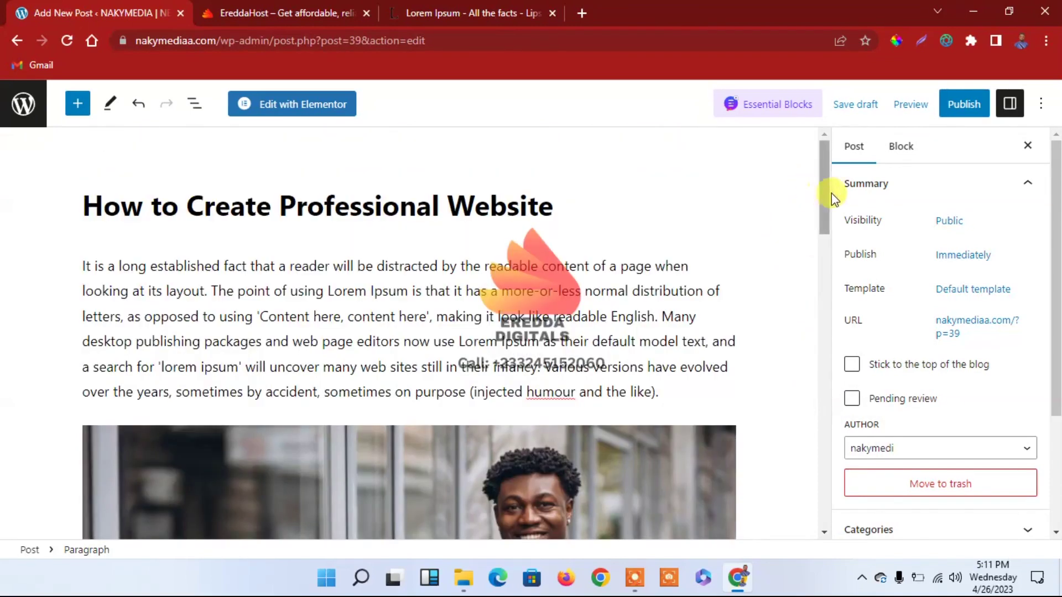
Assign the post to the Education category in the Post sidebar
{"action": "scroll", "coordinate": [918, 149], "scroll_direction": "down", "scroll_amount": 3}
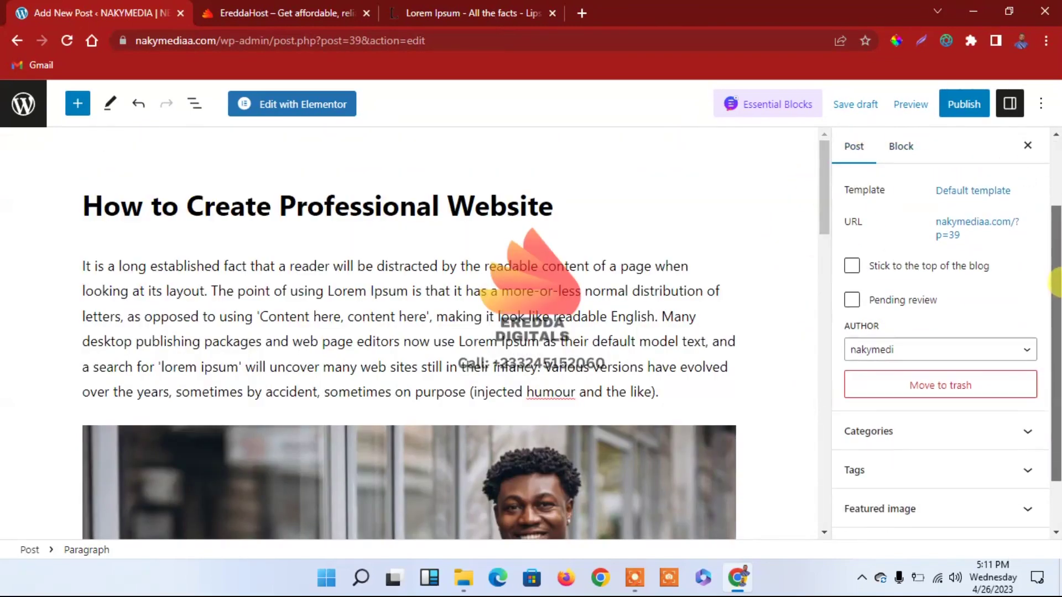
{"action": "scroll", "coordinate": [965, 152], "scroll_direction": "up", "scroll_amount": 3}
{"action": "left_click", "coordinate": [899, 147]}
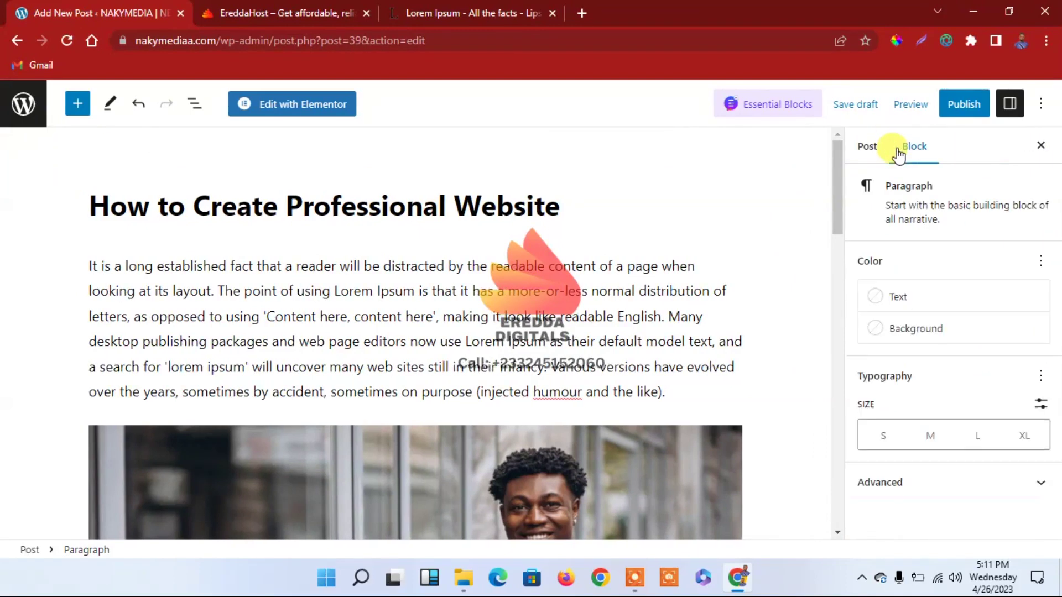
{"action": "left_click", "coordinate": [862, 155]}
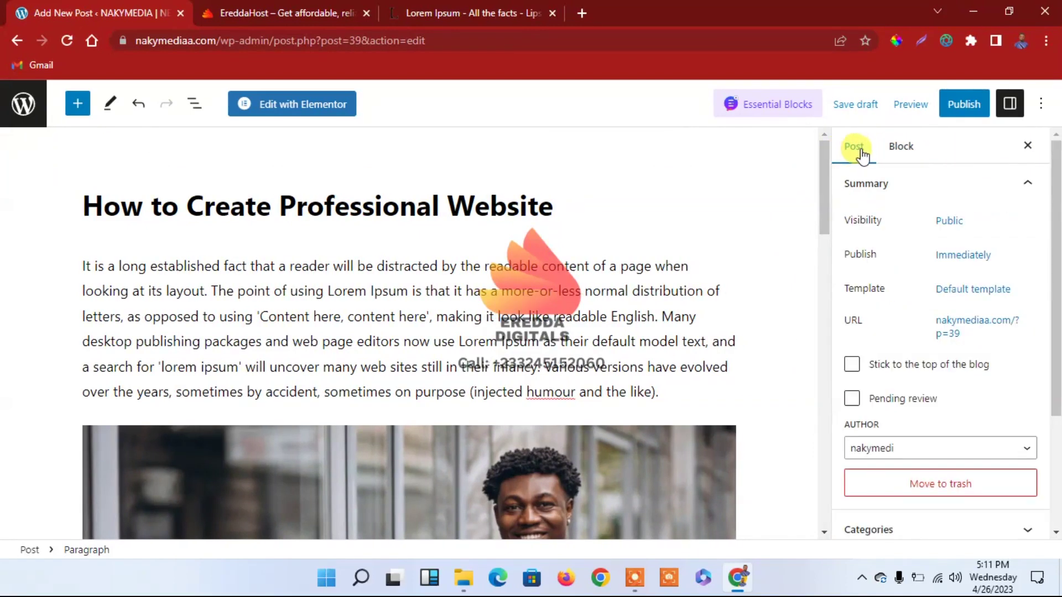
{"action": "scroll", "coordinate": [1056, 360], "scroll_direction": "down", "scroll_amount": 3}
{"action": "scroll", "coordinate": [1056, 359], "scroll_direction": "down", "scroll_amount": 1}
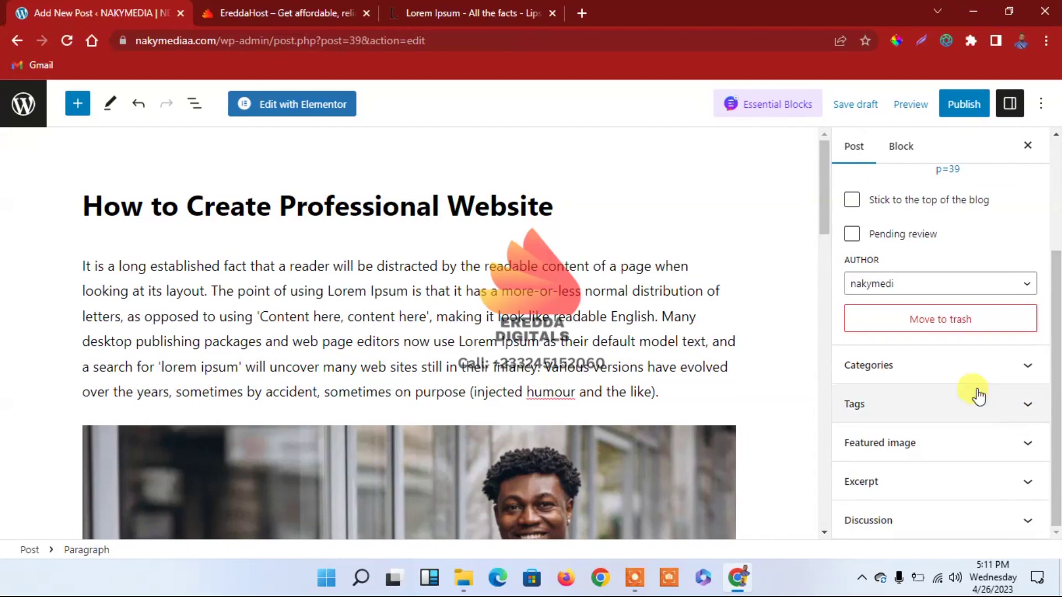
{"action": "left_click", "coordinate": [929, 373]}
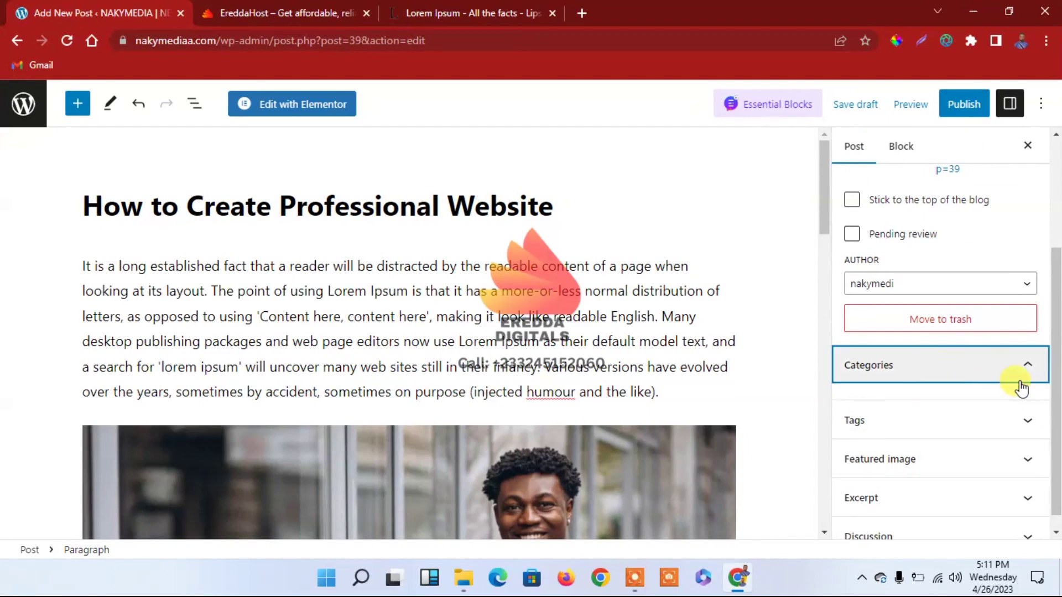
{"action": "scroll", "coordinate": [1056, 376], "scroll_direction": "down", "scroll_amount": 2}
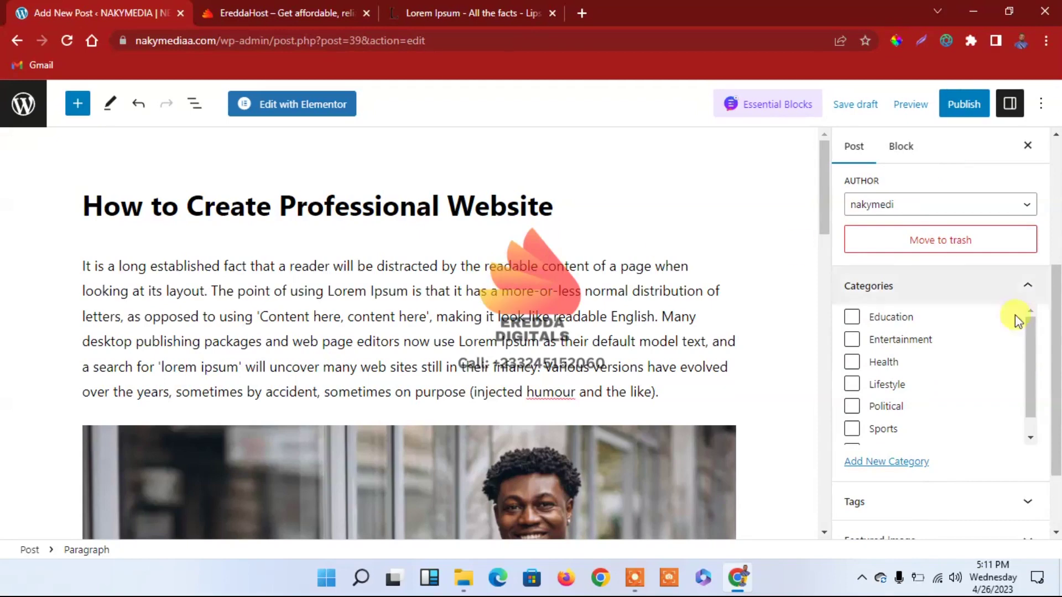
{"action": "scroll", "coordinate": [1028, 365], "scroll_direction": "down", "scroll_amount": 1}
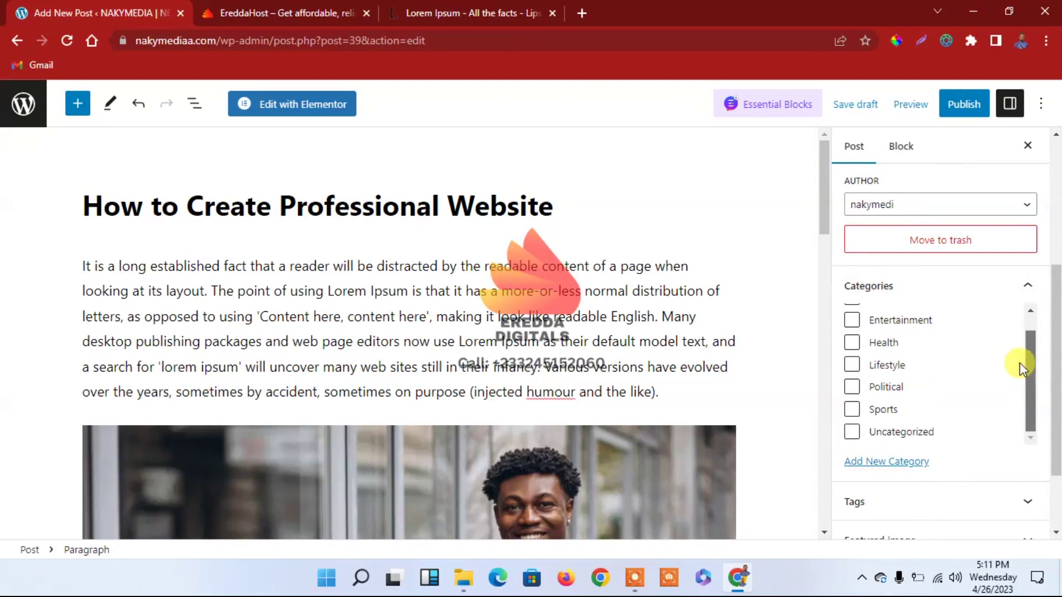
{"action": "scroll", "coordinate": [1017, 343], "scroll_direction": "up", "scroll_amount": 1}
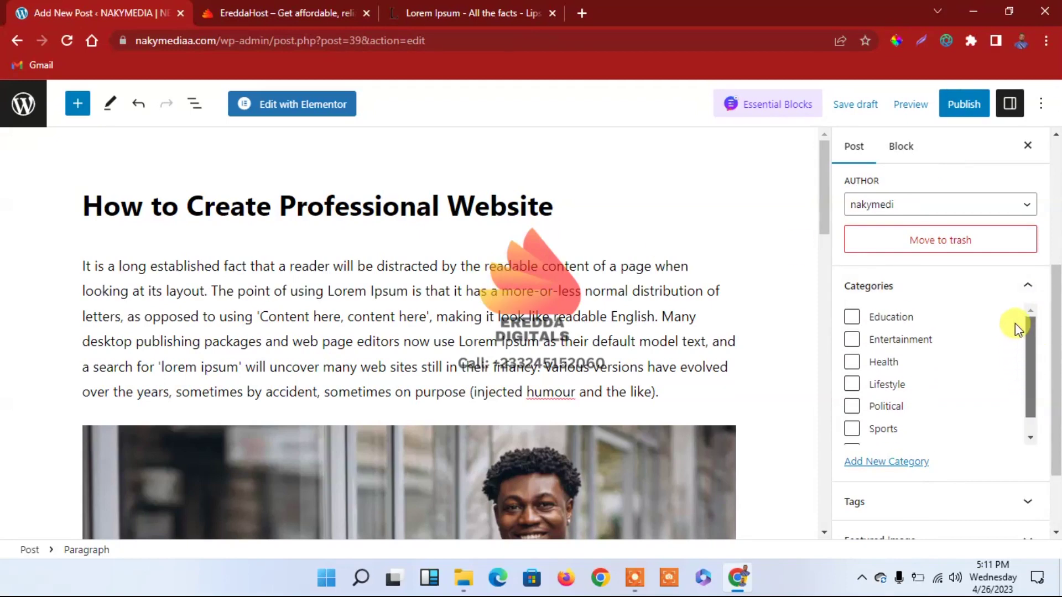
{"action": "left_click", "coordinate": [852, 317]}
Expand the Tags section of the post settings
{"action": "scroll", "coordinate": [1057, 384], "scroll_direction": "down", "scroll_amount": 2}
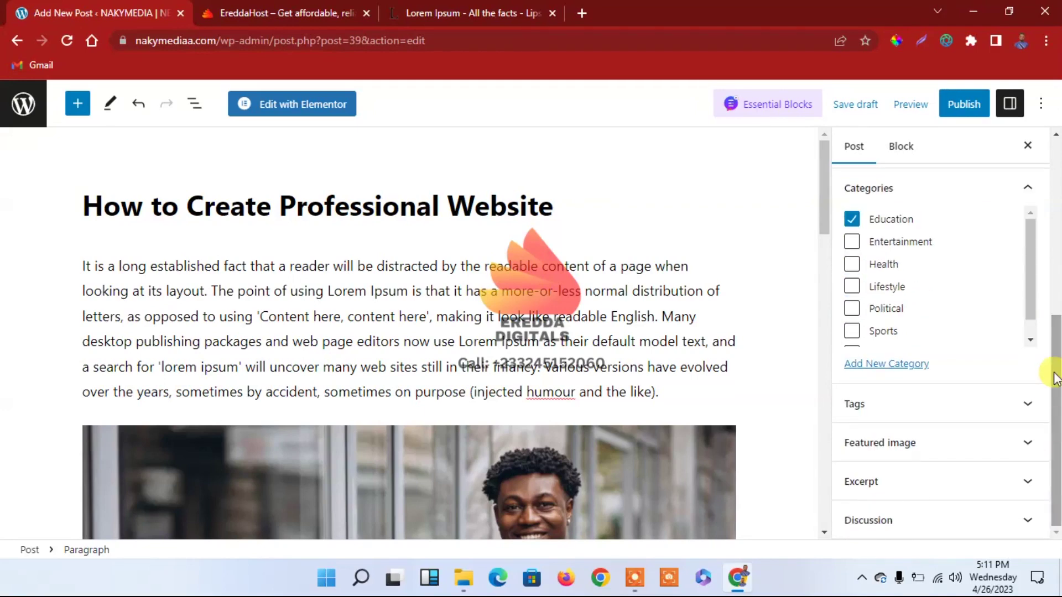
{"action": "scroll", "coordinate": [1034, 337], "scroll_direction": "down", "scroll_amount": 1}
{"action": "left_click", "coordinate": [872, 418]}
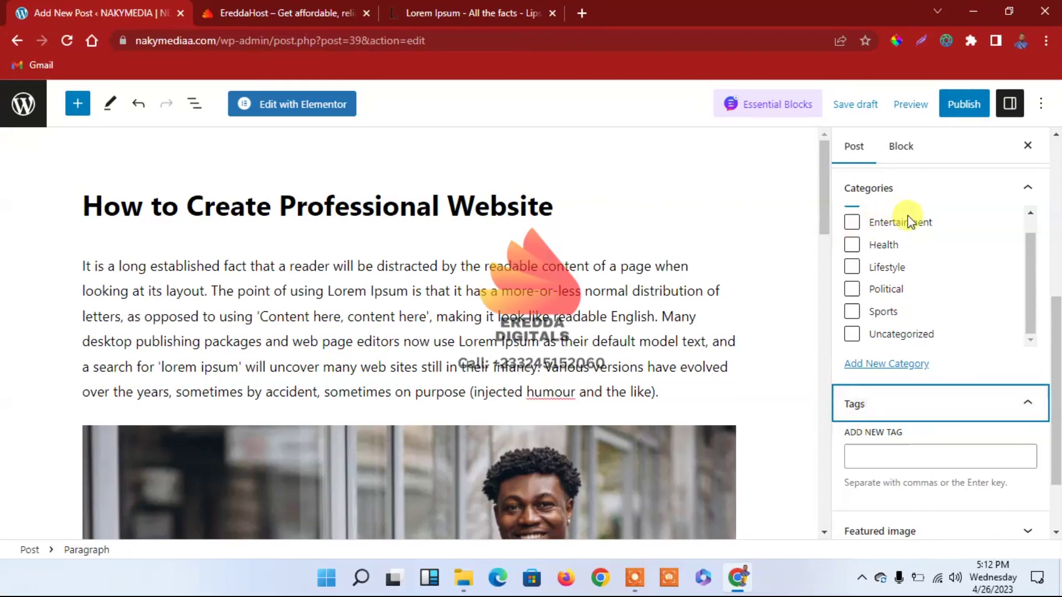
Add the tags WordPress and Portfolio to the post
{"action": "left_click", "coordinate": [892, 453]}
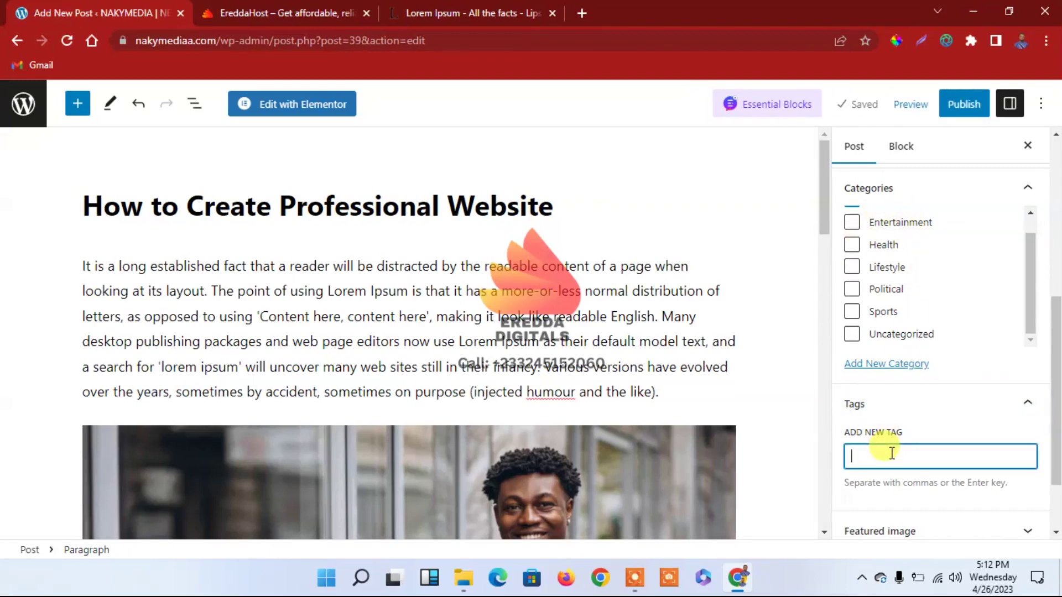
{"action": "type", "text": "Word"}
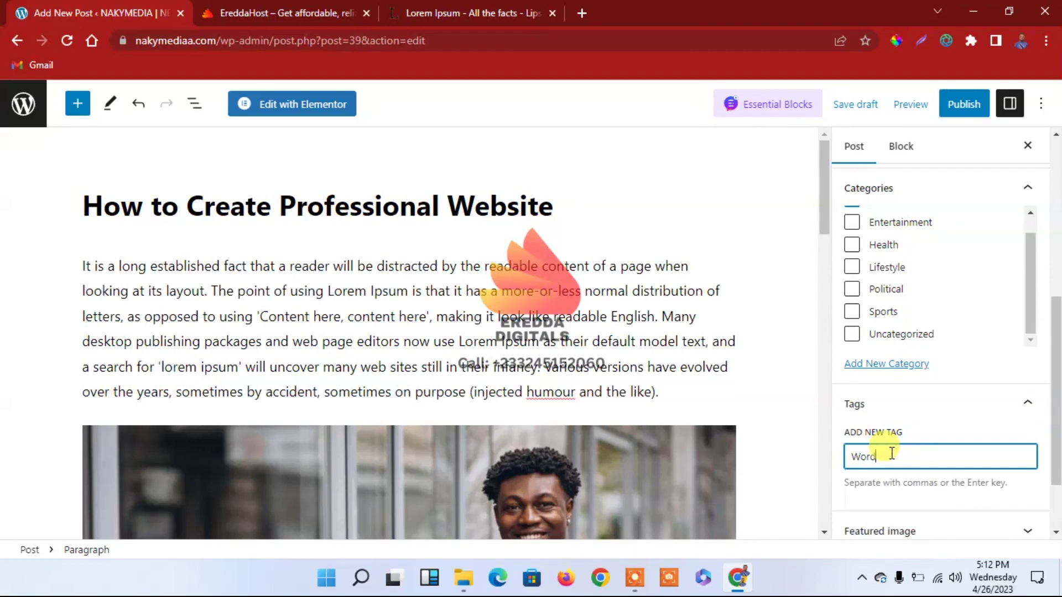
{"action": "type", "text": "Press"}
{"action": "key", "text": "Return"}
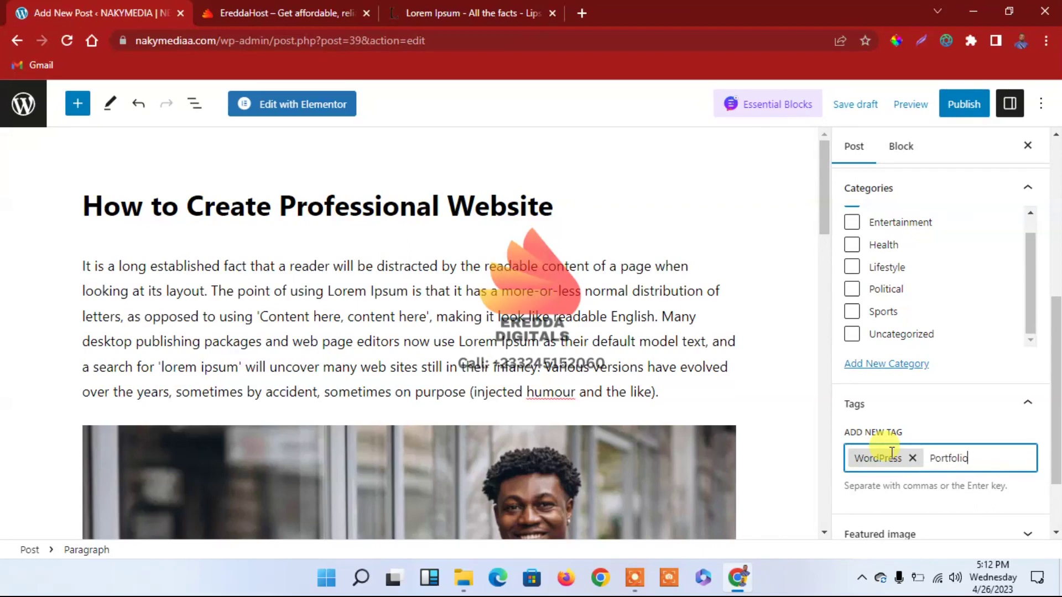
{"action": "type", "text": "Portfolio"}
{"action": "key", "text": "Return"}
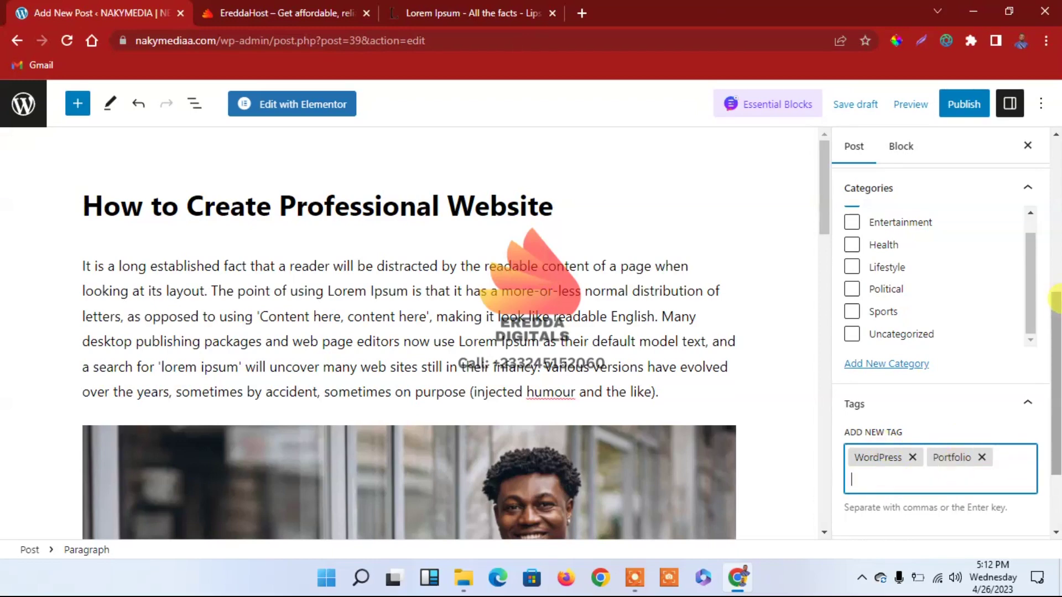
{"action": "left_click_drag", "start_coordinate": [1056, 338], "coordinate": [1056, 437]}
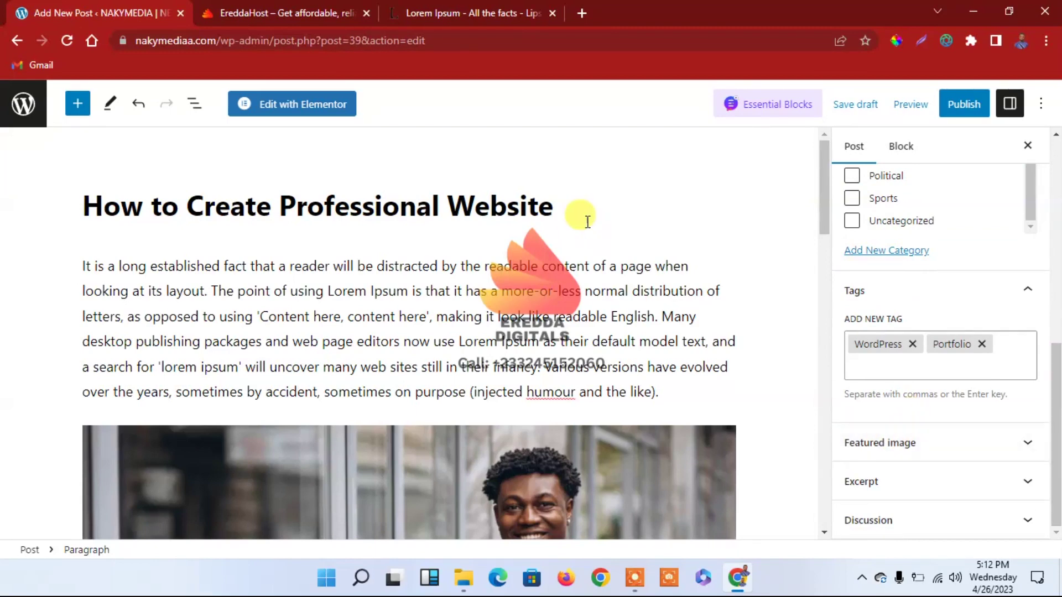
Load constechz.com (CONSTECHZ NEWS) in a new tab, then return to the post's Featured image settings
{"action": "left_click", "coordinate": [442, 11]}
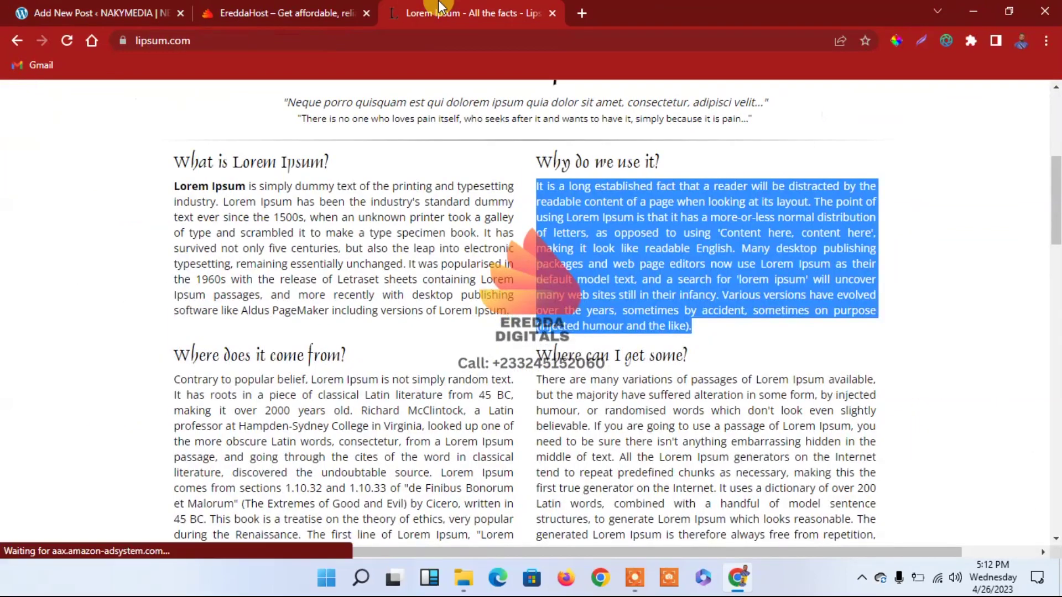
{"action": "left_click", "coordinate": [577, 11]}
{"action": "type", "text": "co"}
{"action": "key", "text": "Return"}
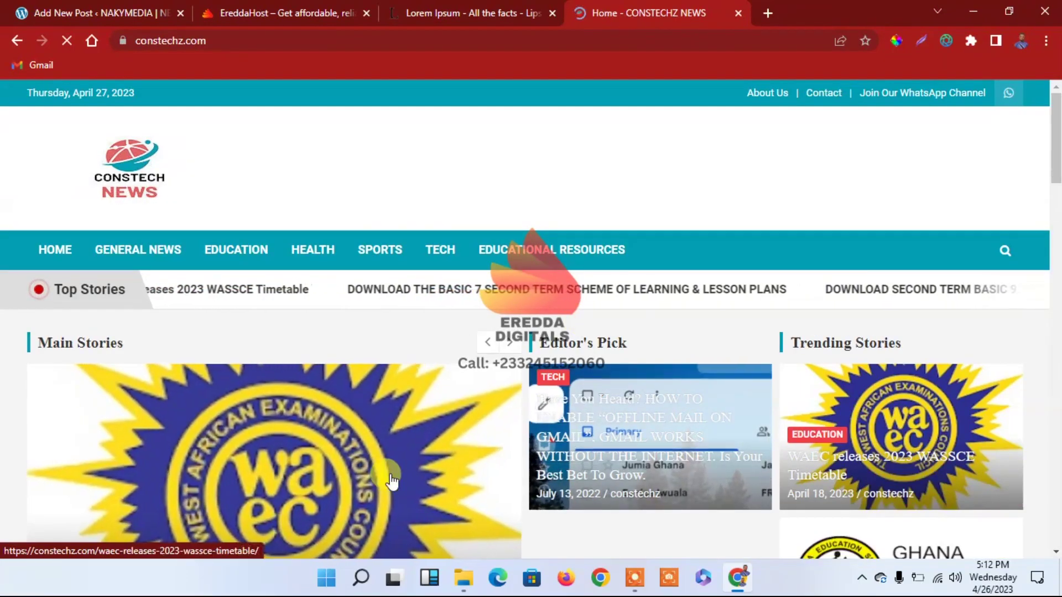
{"action": "key", "text": "ctrl+1"}
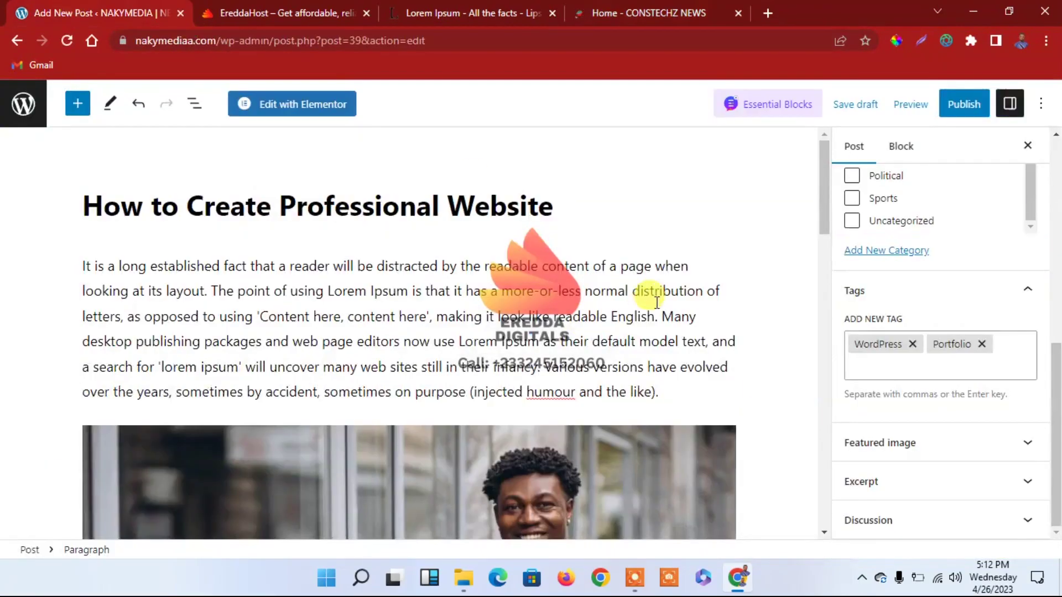
{"action": "left_click", "coordinate": [867, 446]}
Choose the Update typewriter photo from the media library, give it alt text and title 'tech', and apply it
{"action": "left_click", "coordinate": [900, 475]}
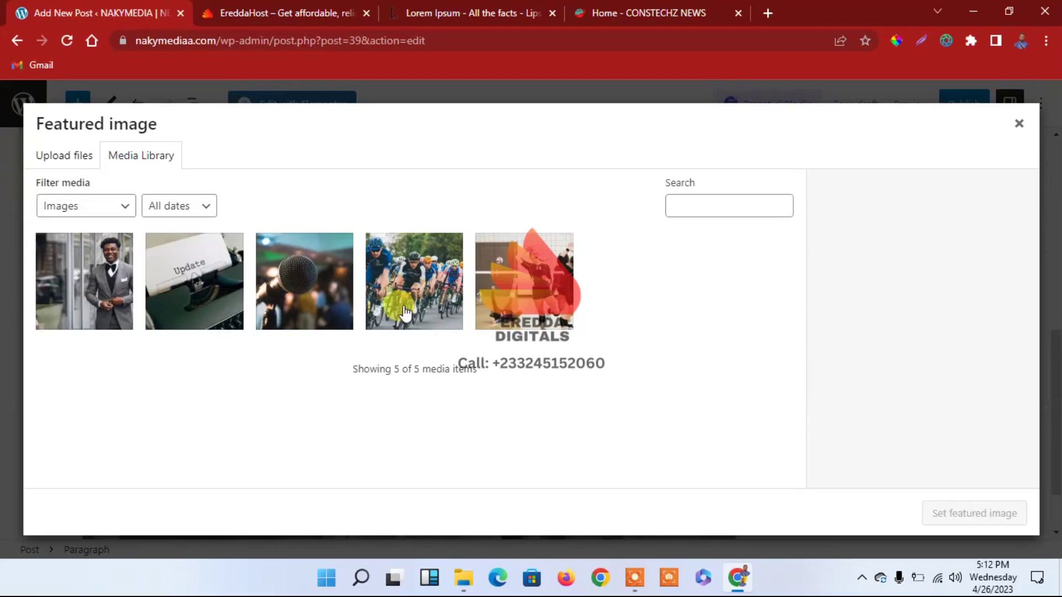
{"action": "left_click", "coordinate": [191, 279]}
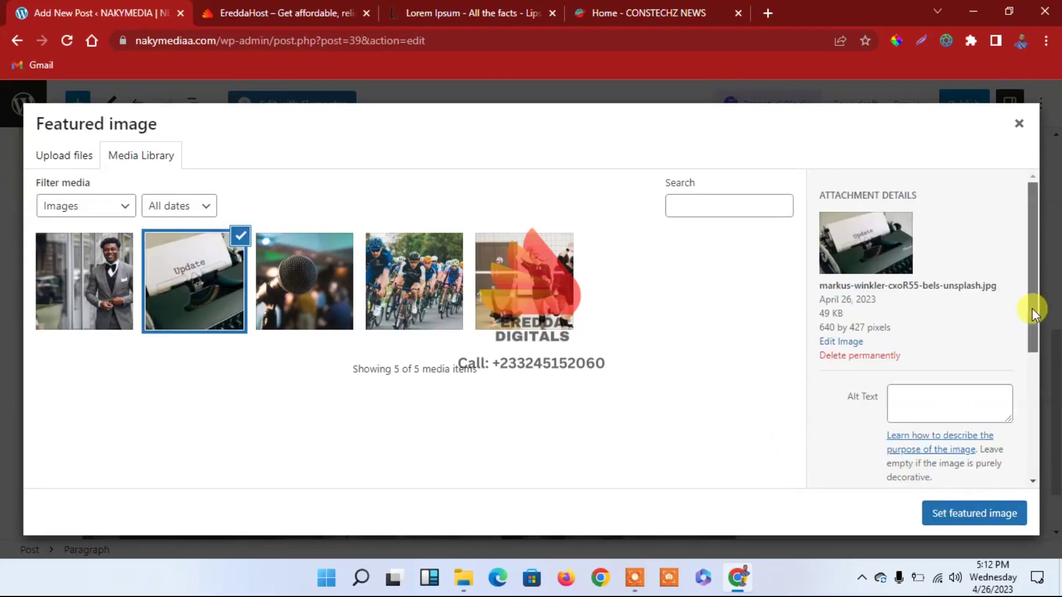
{"action": "left_click_drag", "start_coordinate": [1032, 308], "coordinate": [1033, 346]}
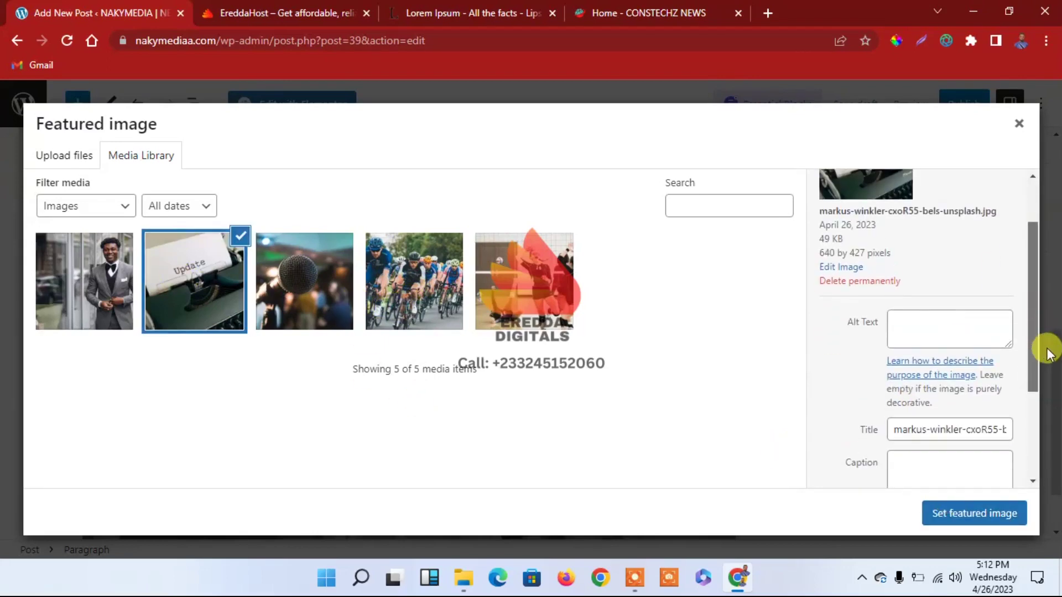
{"action": "left_click", "coordinate": [942, 327]}
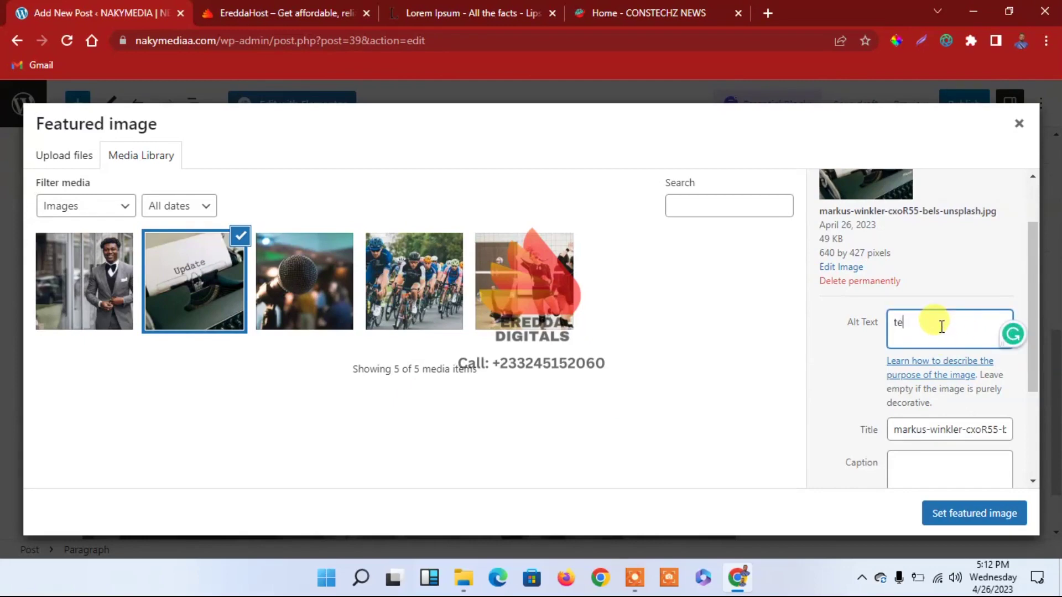
{"action": "left_click_drag", "start_coordinate": [941, 327], "coordinate": [846, 320]}
{"action": "left_click", "coordinate": [958, 429]}
{"action": "key", "text": "ctrl+a"}
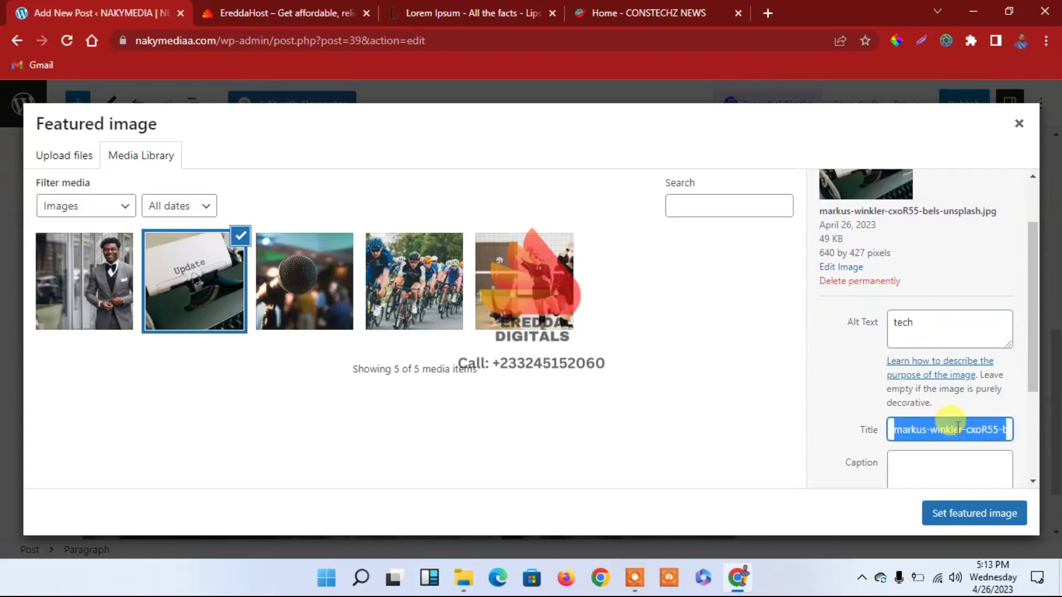
{"action": "key", "text": "BackSpace"}
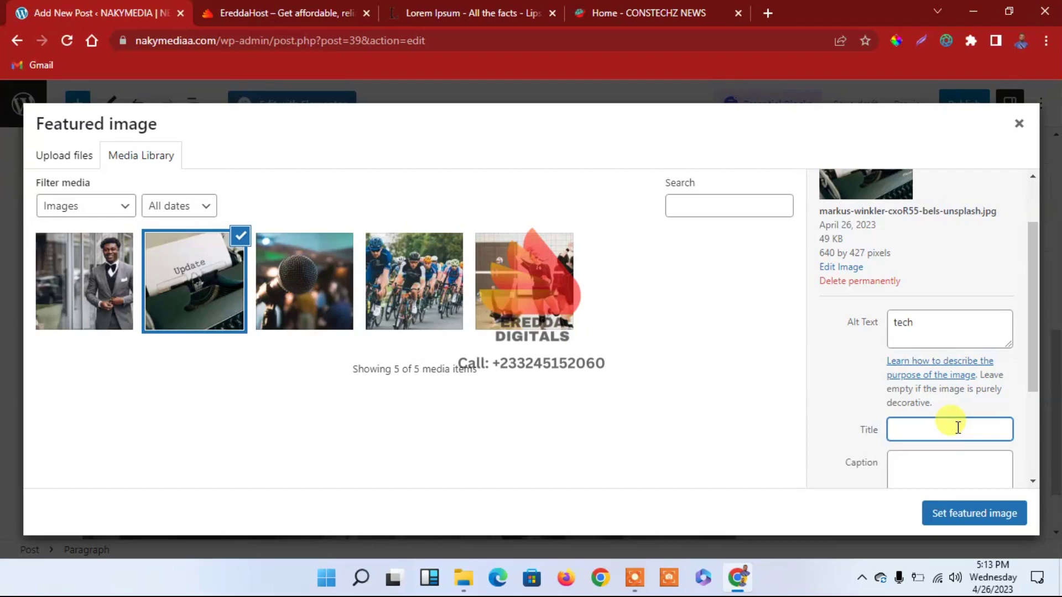
{"action": "left_click", "coordinate": [808, 409]}
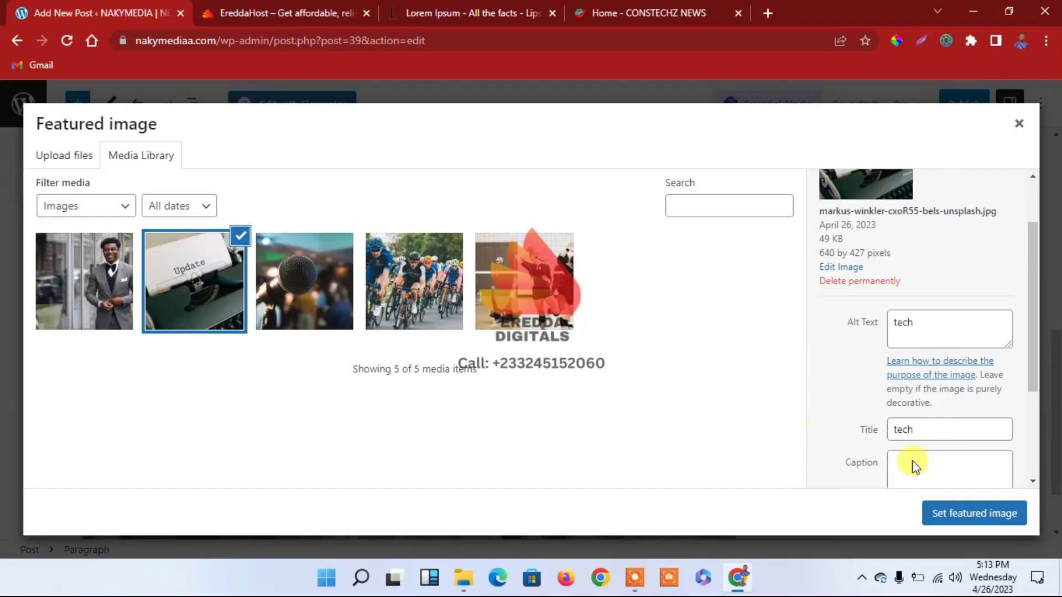
{"action": "left_click", "coordinate": [965, 515]}
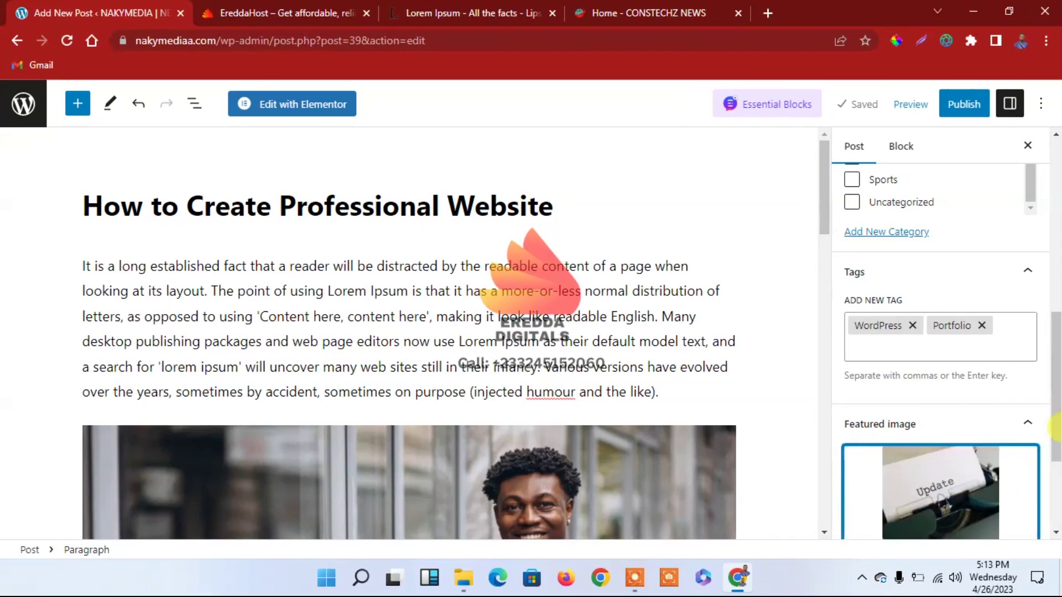
Publish the post 'How to Create Professional Website', confirming in the pre-publish panel
{"action": "scroll", "coordinate": [1054, 448], "scroll_direction": "down", "scroll_amount": 3}
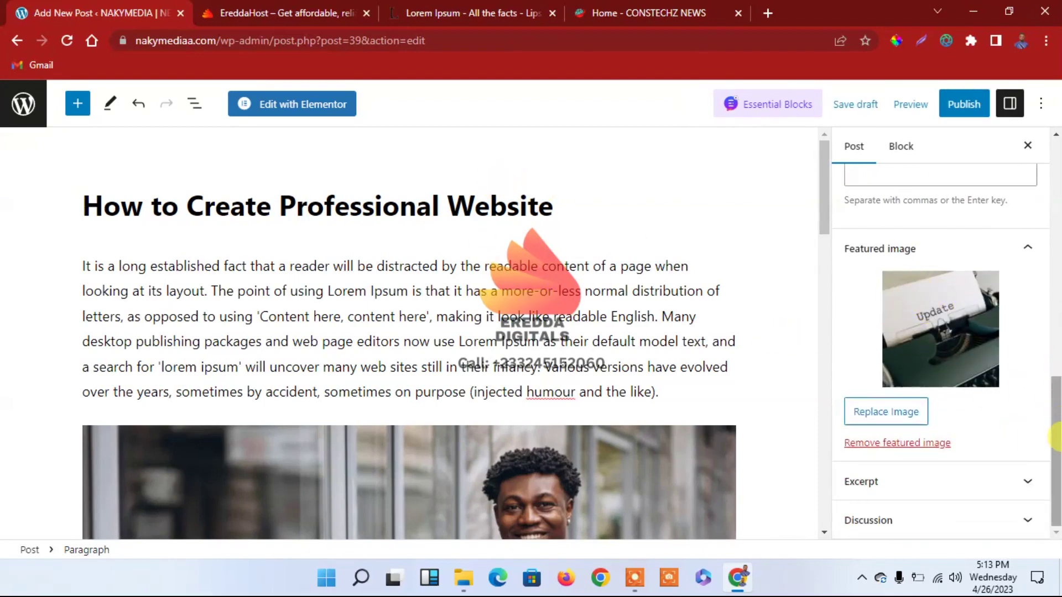
{"action": "left_click_drag", "start_coordinate": [1055, 437], "coordinate": [1053, 190]}
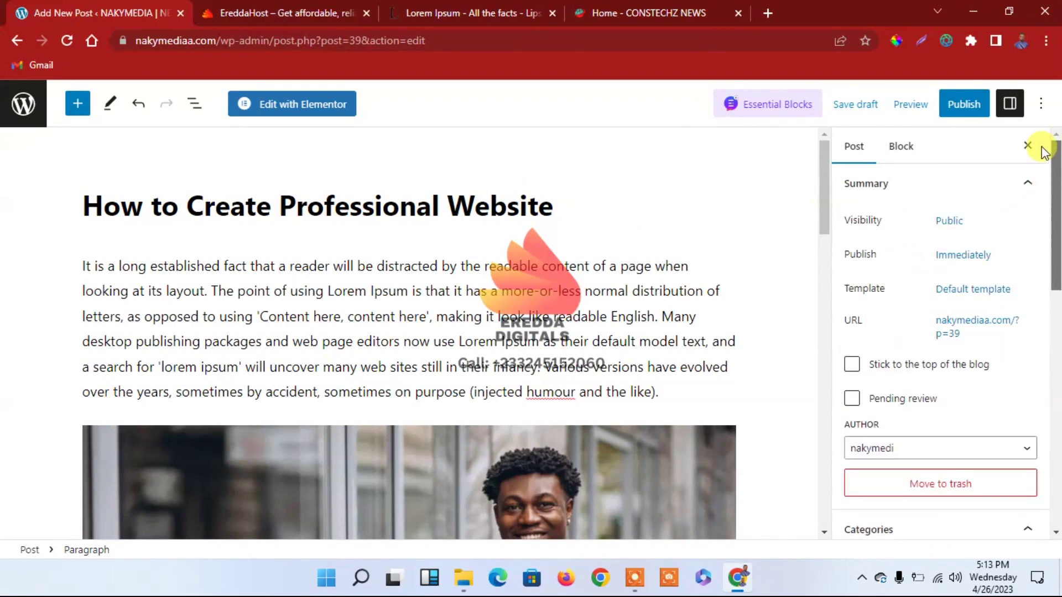
{"action": "scroll", "coordinate": [1055, 326], "scroll_direction": "down", "scroll_amount": 5}
{"action": "left_click_drag", "start_coordinate": [1055, 326], "coordinate": [1045, 281]}
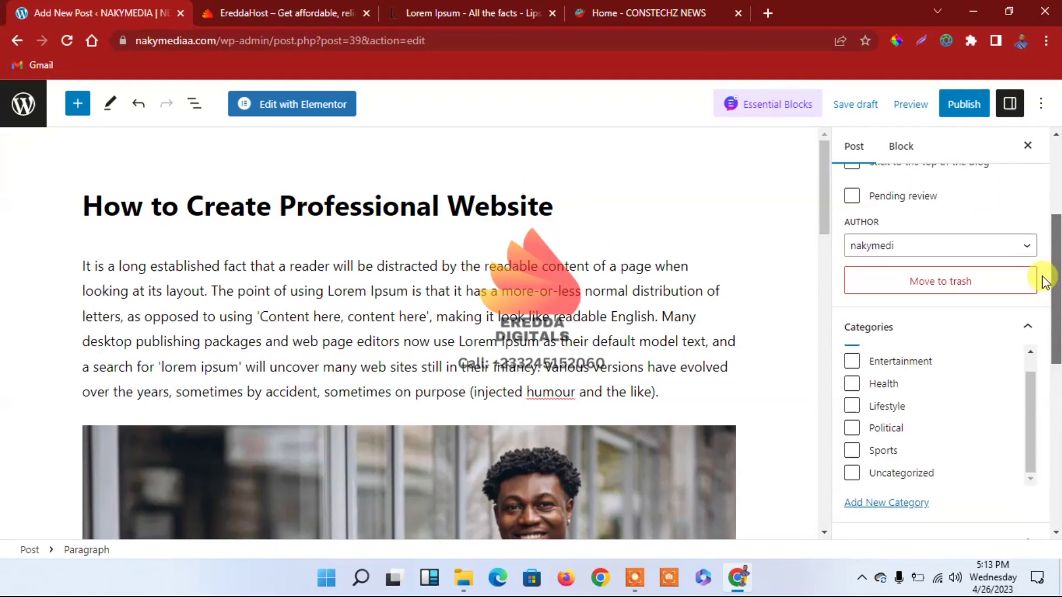
{"action": "left_click_drag", "start_coordinate": [1030, 449], "coordinate": [1057, 501]}
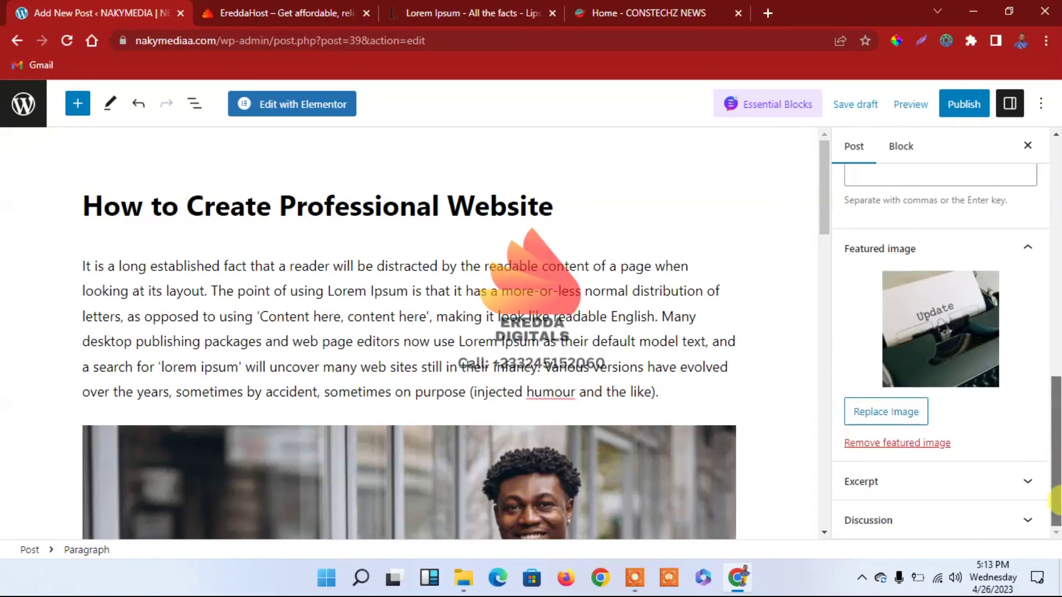
{"action": "left_click", "coordinate": [963, 105]}
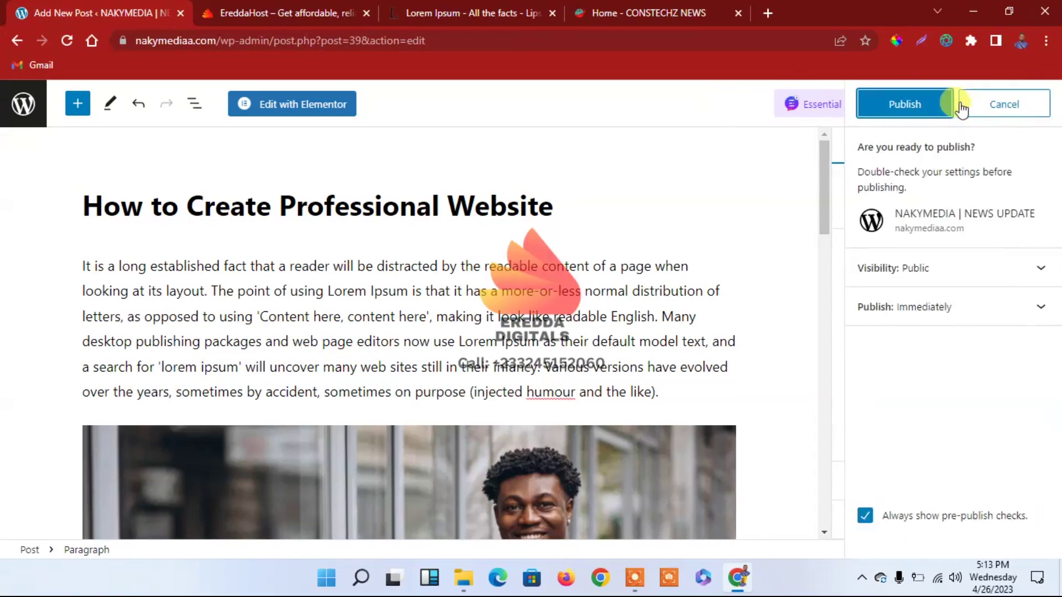
{"action": "left_click", "coordinate": [929, 101]}
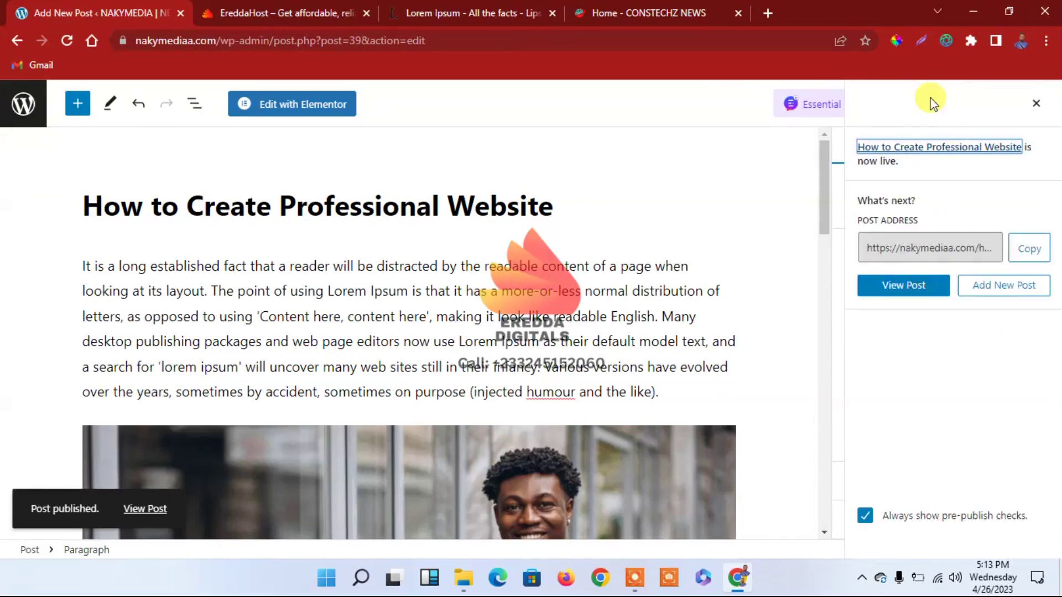
Open the live published post in a new tab and switch to it
{"action": "left_click", "coordinate": [146, 510]}
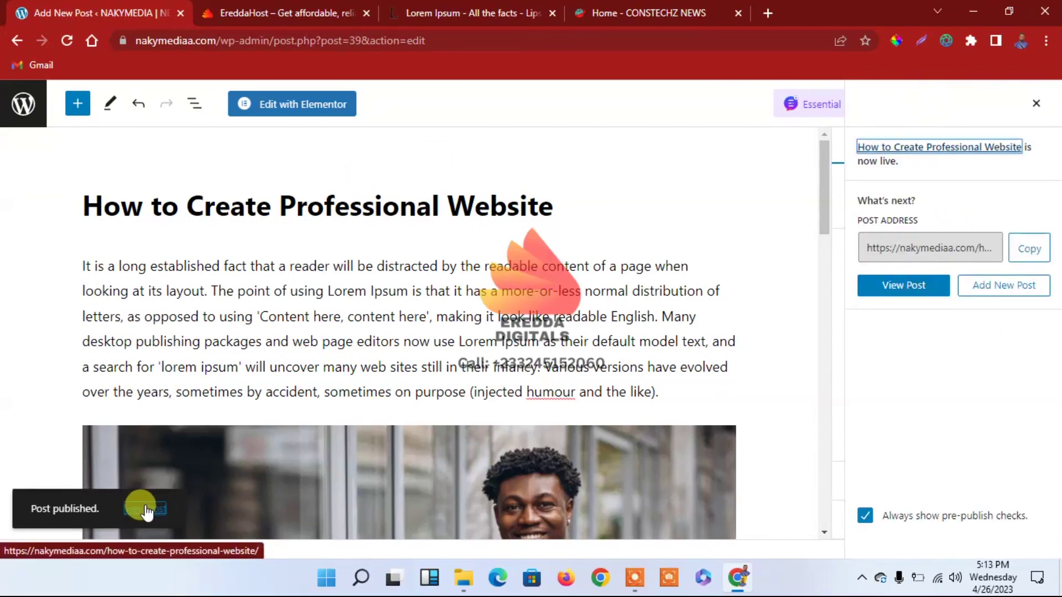
{"action": "right_click", "coordinate": [146, 510]}
{"action": "left_click", "coordinate": [195, 357]}
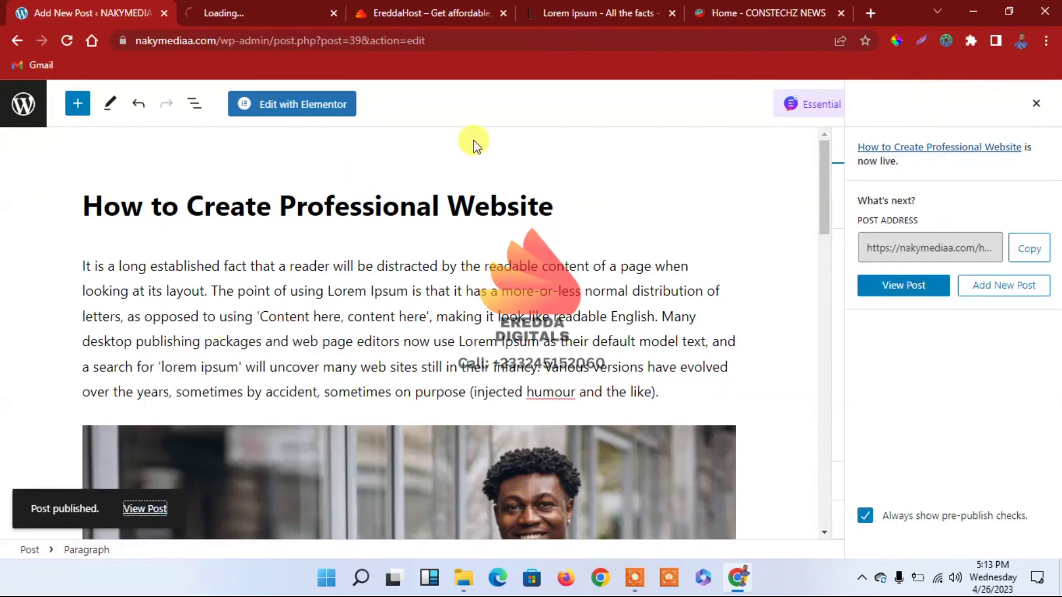
{"action": "left_click", "coordinate": [260, 13]}
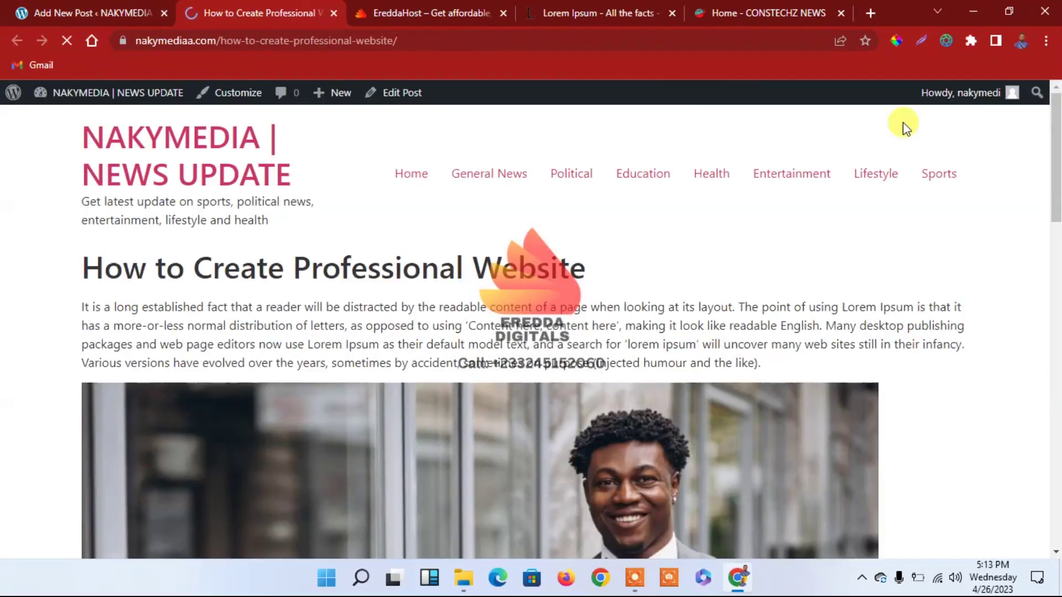
{"action": "left_click_drag", "start_coordinate": [1056, 141], "coordinate": [1054, 83]}
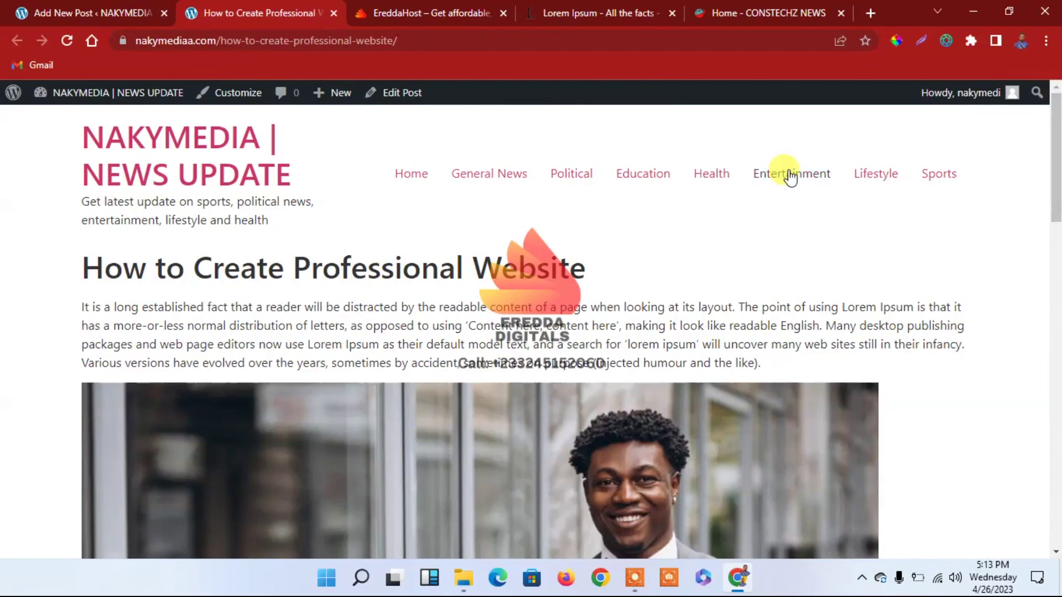
{"action": "left_click_drag", "start_coordinate": [1056, 174], "coordinate": [1031, 107]}
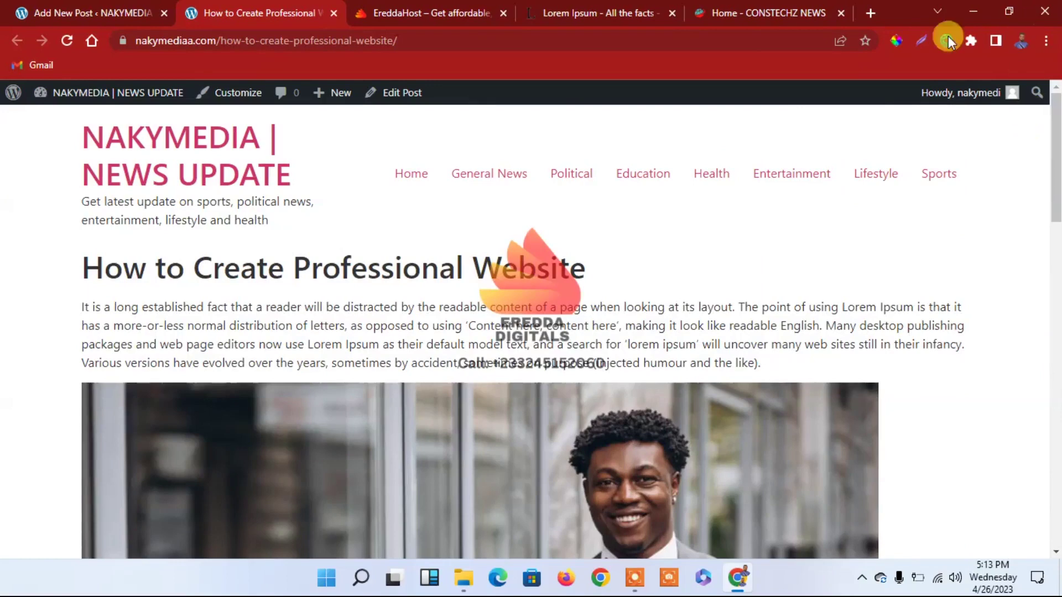